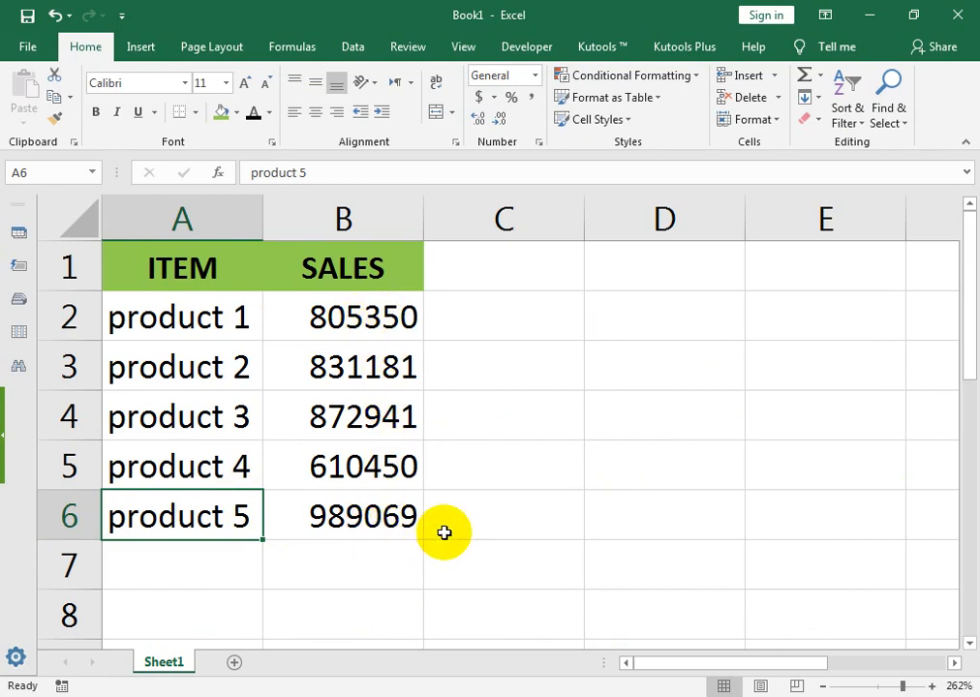
# Step: Enter the formula =SUM(B2:B6) in cell D5 to total the sales figures
pyautogui.click(598, 457)
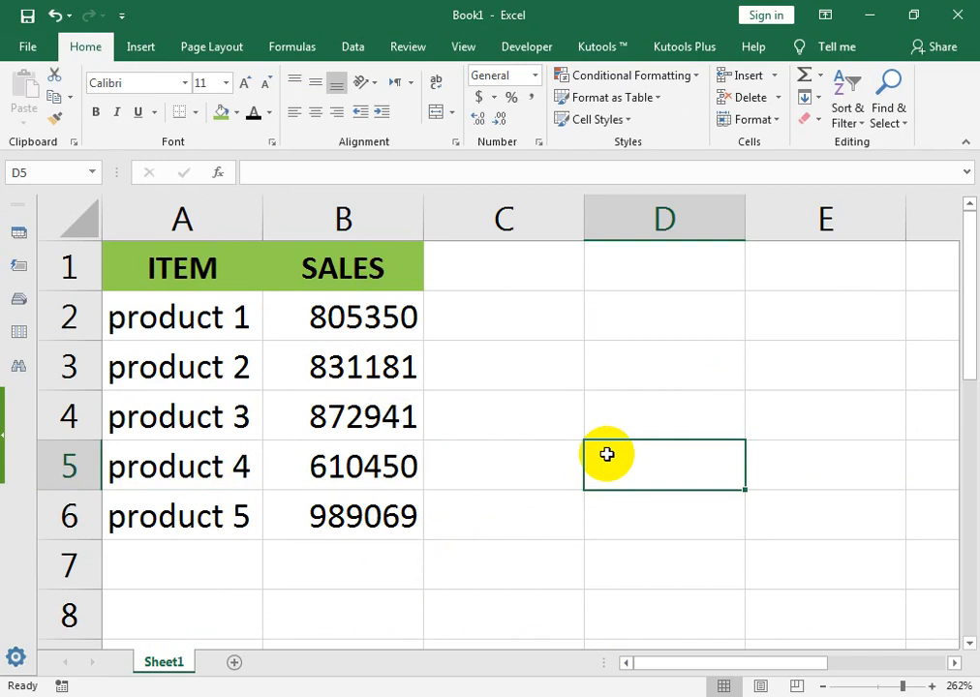
pyautogui.write('=SUM(')
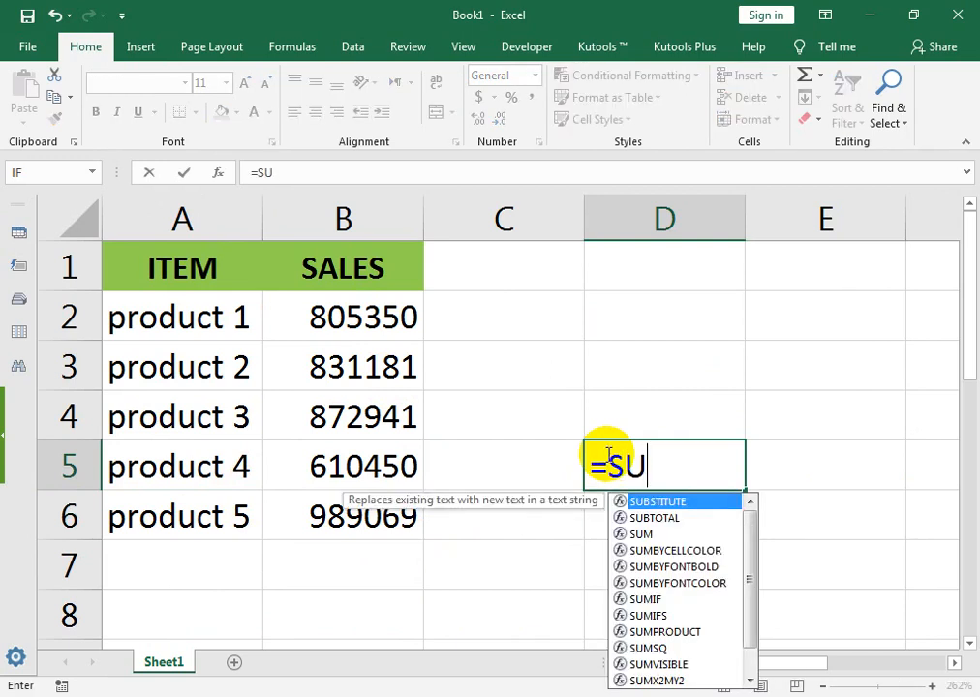
pyautogui.click(378, 324)
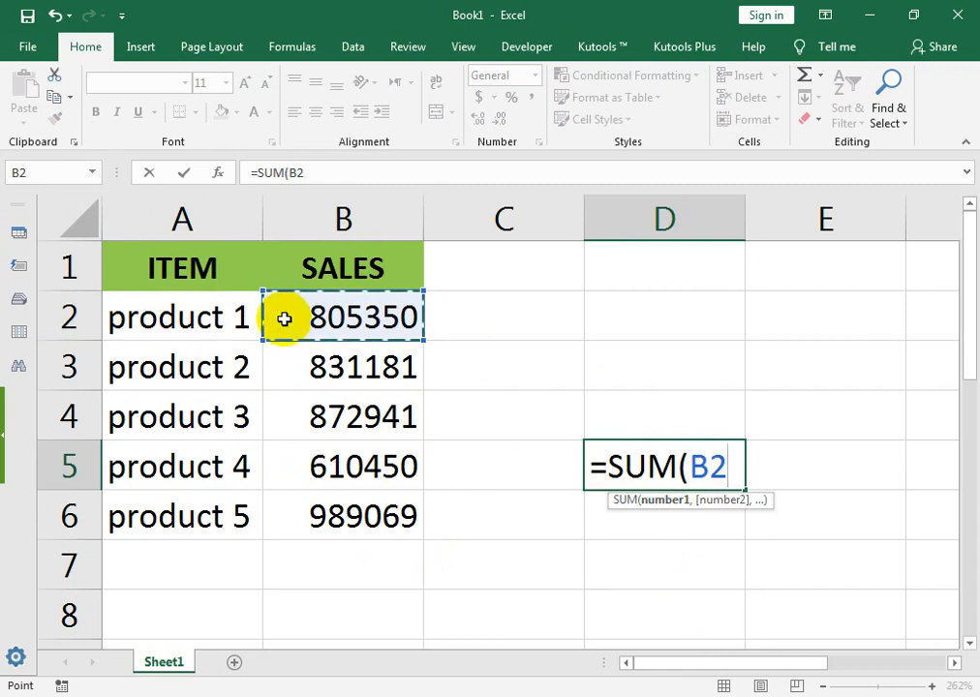
pyautogui.moveTo(288, 326); pyautogui.dragTo(287, 525)
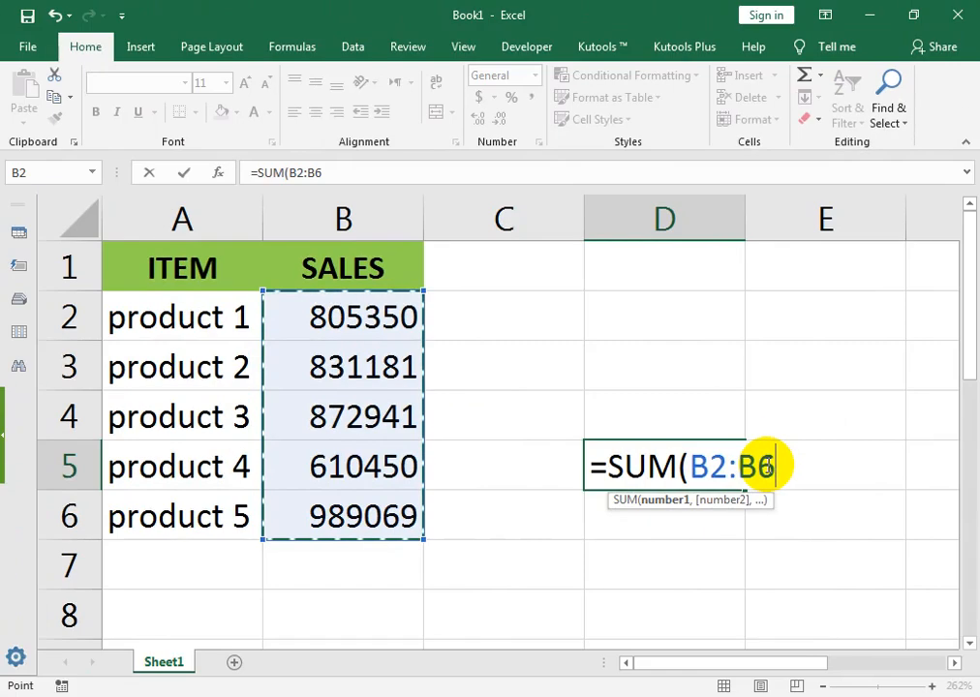
pyautogui.write(')')
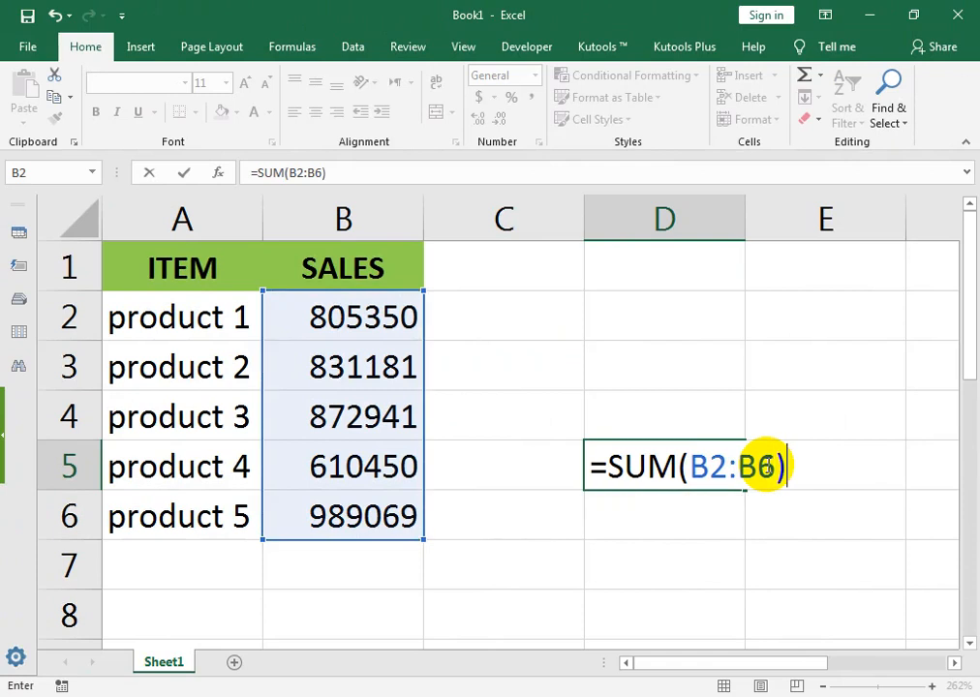
pyautogui.press('Return')
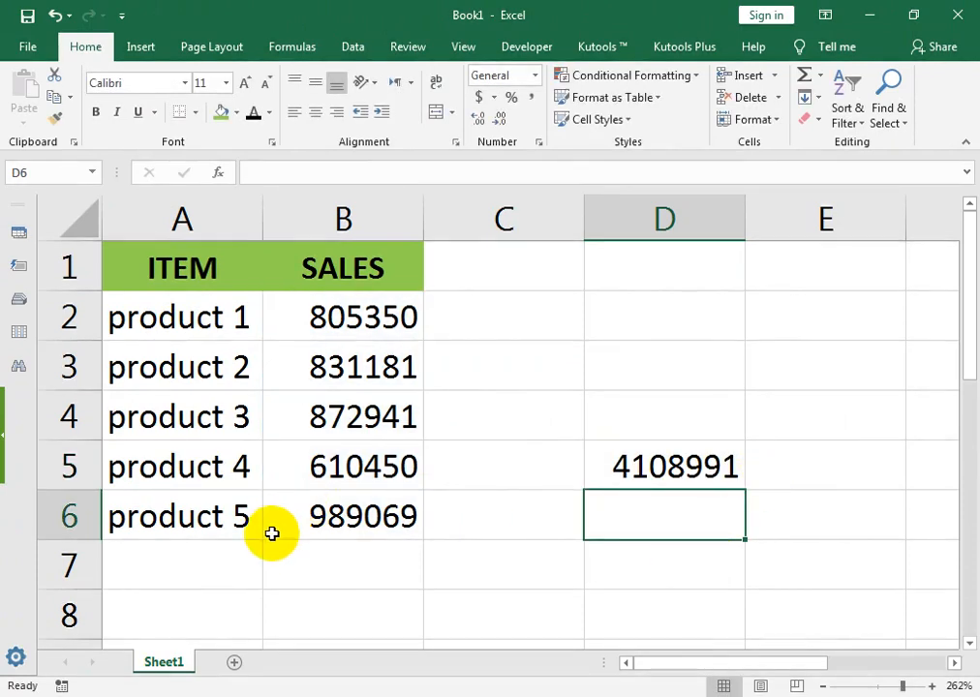
# Step: Extend the item list to product 6 in A7 and enter 200000 as its sales value in B7
pyautogui.click(258, 532)
pyautogui.moveTo(258, 532); pyautogui.dragTo(269, 580)
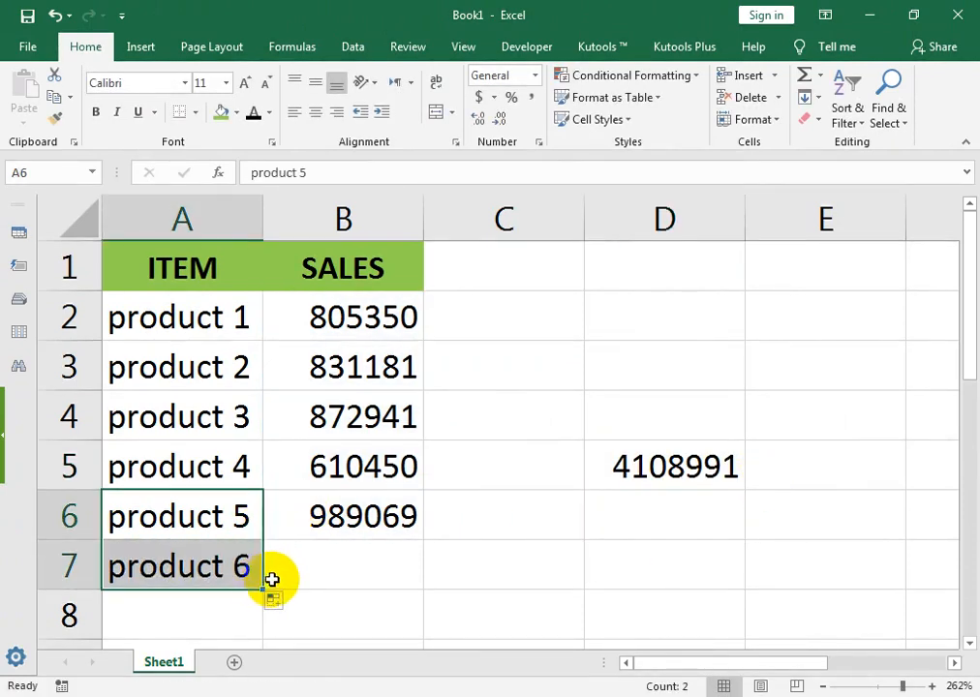
pyautogui.click(324, 570)
pyautogui.write('0000')
pyautogui.press('BackSpace')
pyautogui.press('BackSpace')
pyautogui.press('BackSpace')
pyautogui.press('BackSpace')
pyautogui.write('200000')
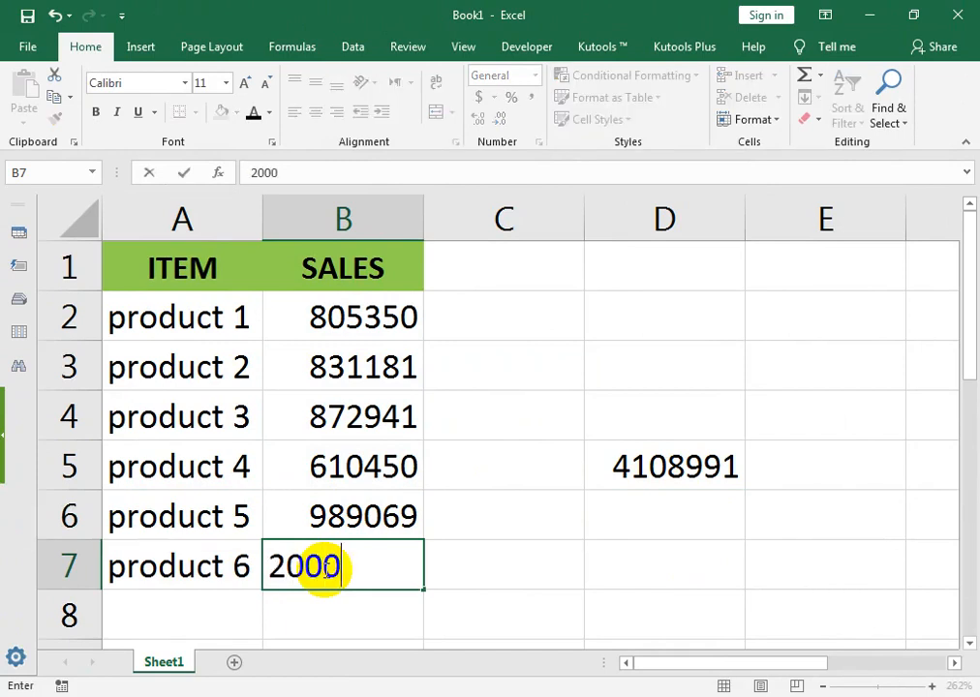
pyautogui.press('Return')
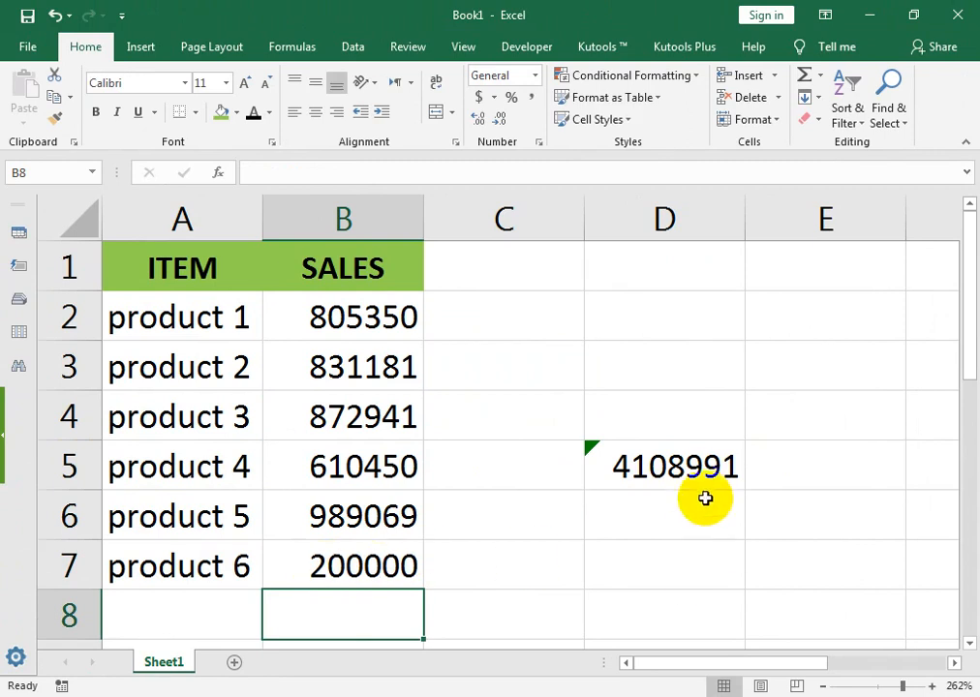
# Step: Ignore the formula error flagged on the sales total in D5
pyautogui.click(684, 466)
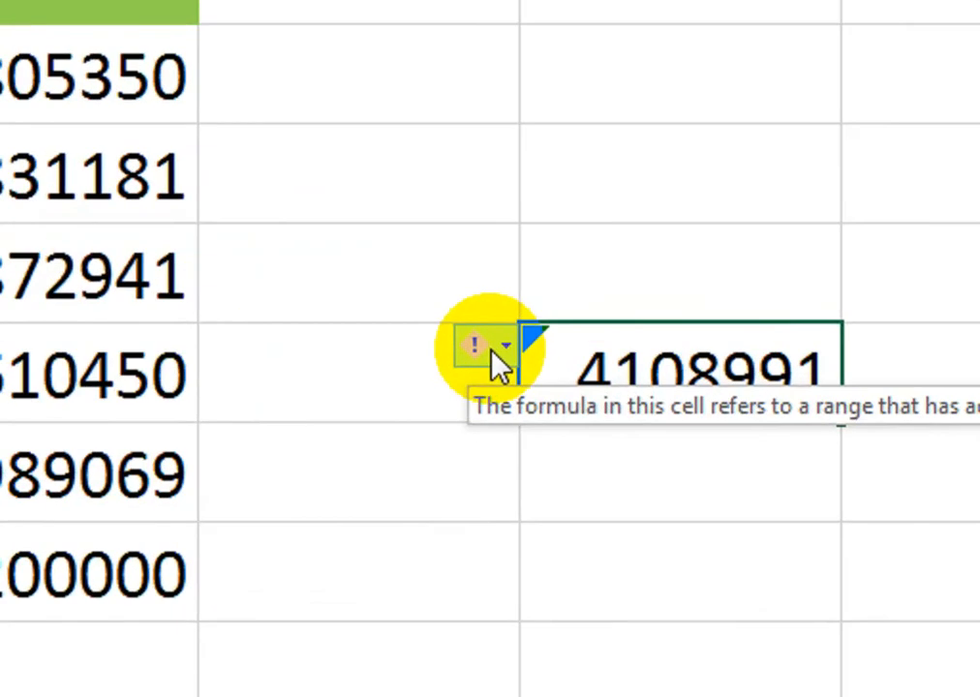
pyautogui.click(572, 455)
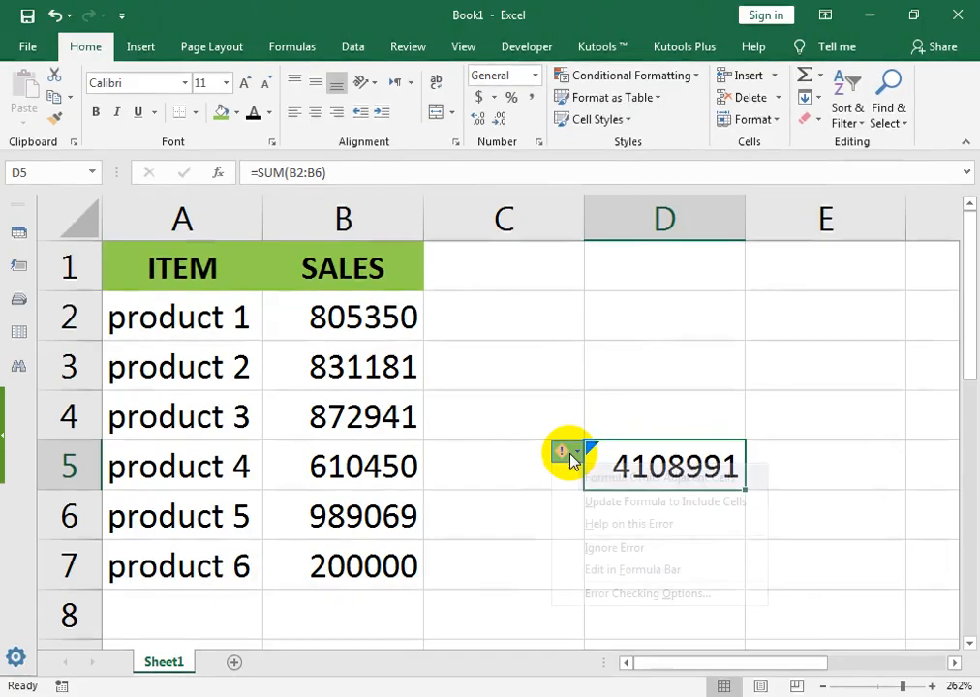
pyautogui.click(598, 547)
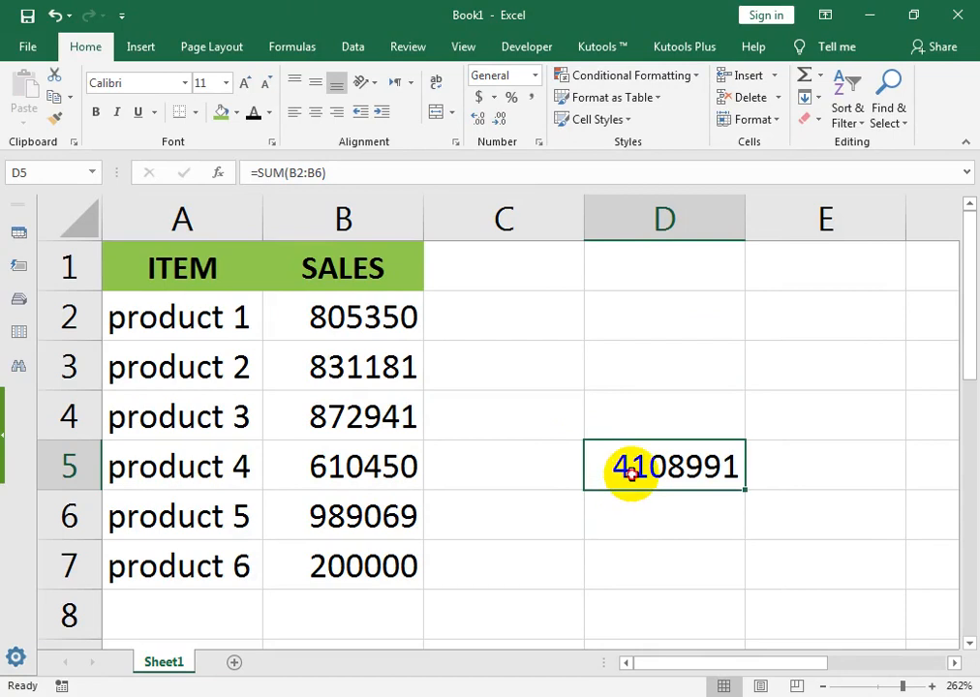
# Step: Change the D5 formula to =SUM(B2:B7) and check the range it covers
pyautogui.doubleClick(629, 472)
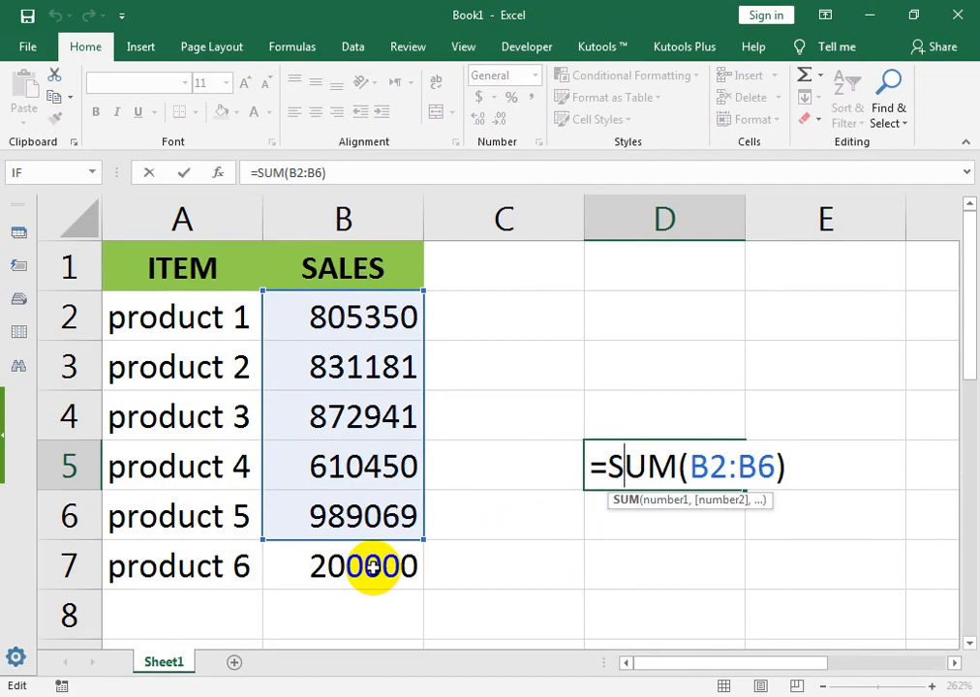
pyautogui.press('Return')
pyautogui.doubleClick(726, 465)
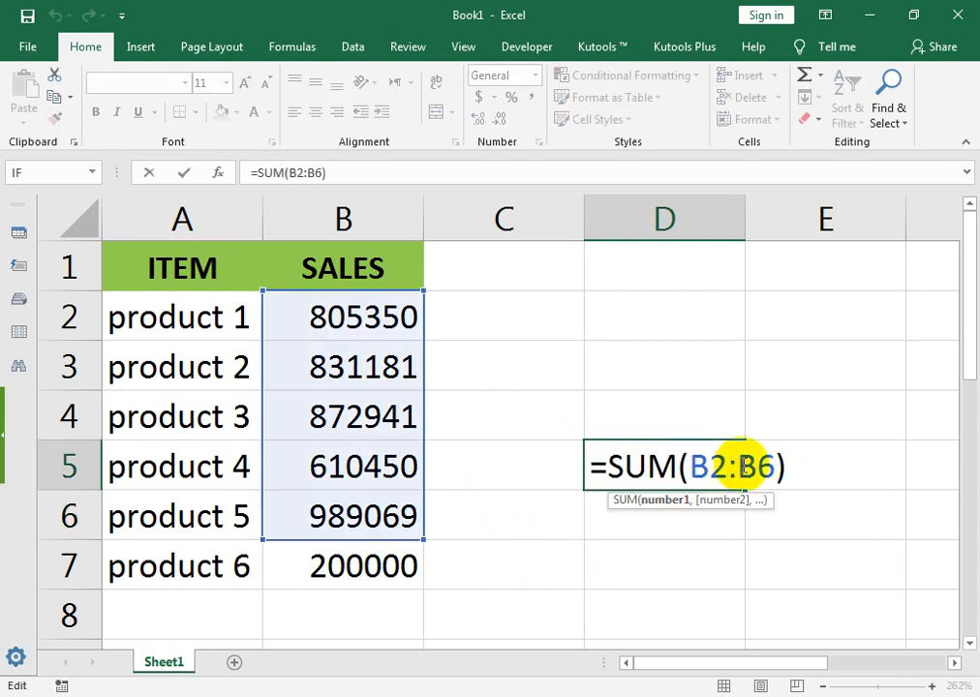
pyautogui.click(770, 466)
pyautogui.press('BackSpace')
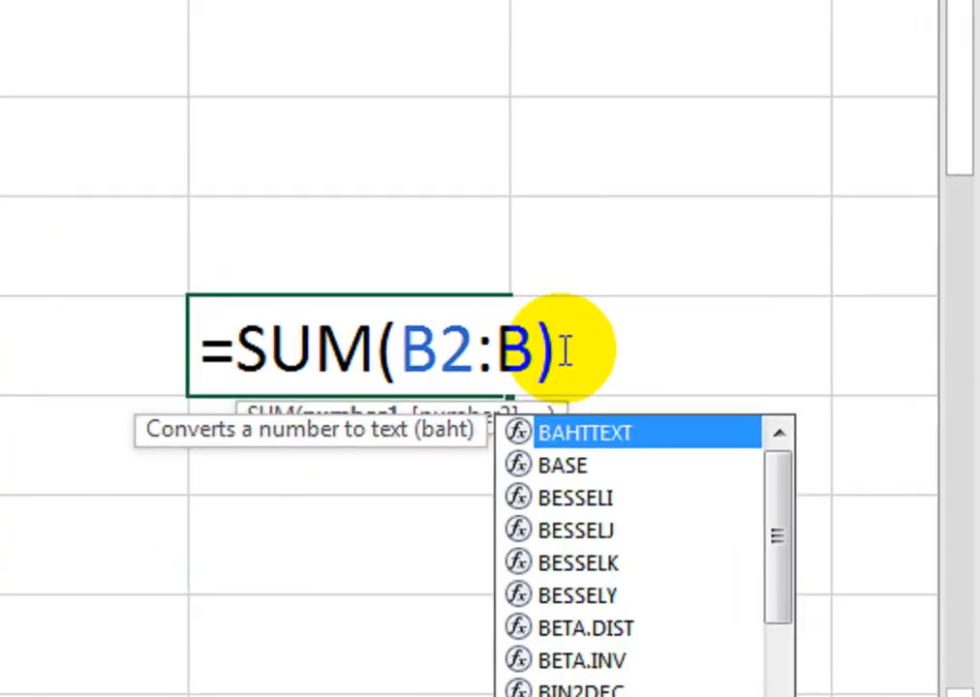
pyautogui.write('7')
pyautogui.press('Return')
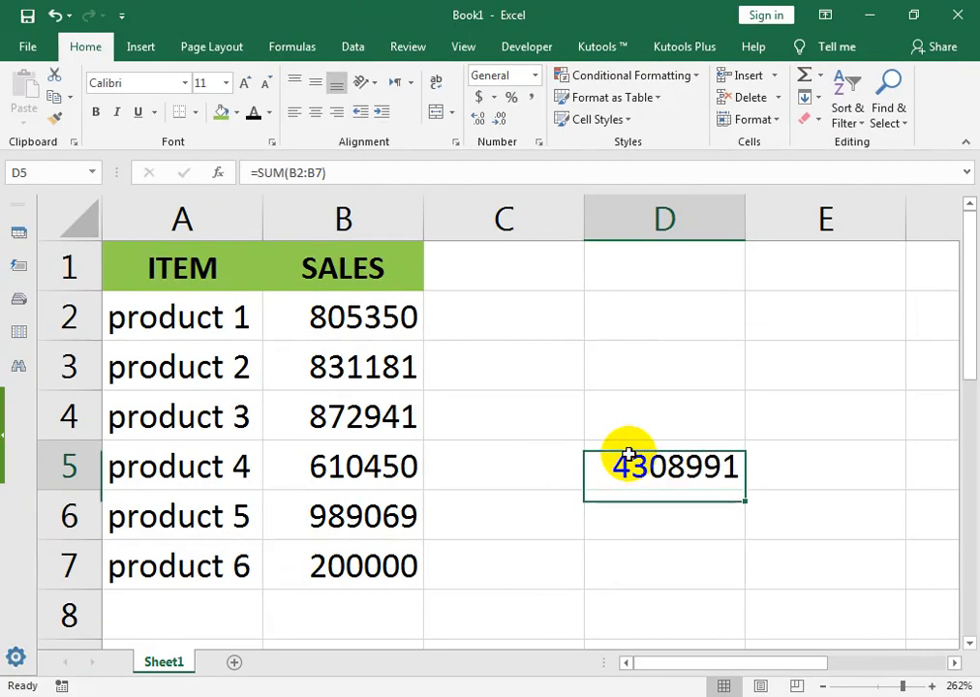
pyautogui.doubleClick(628, 455)
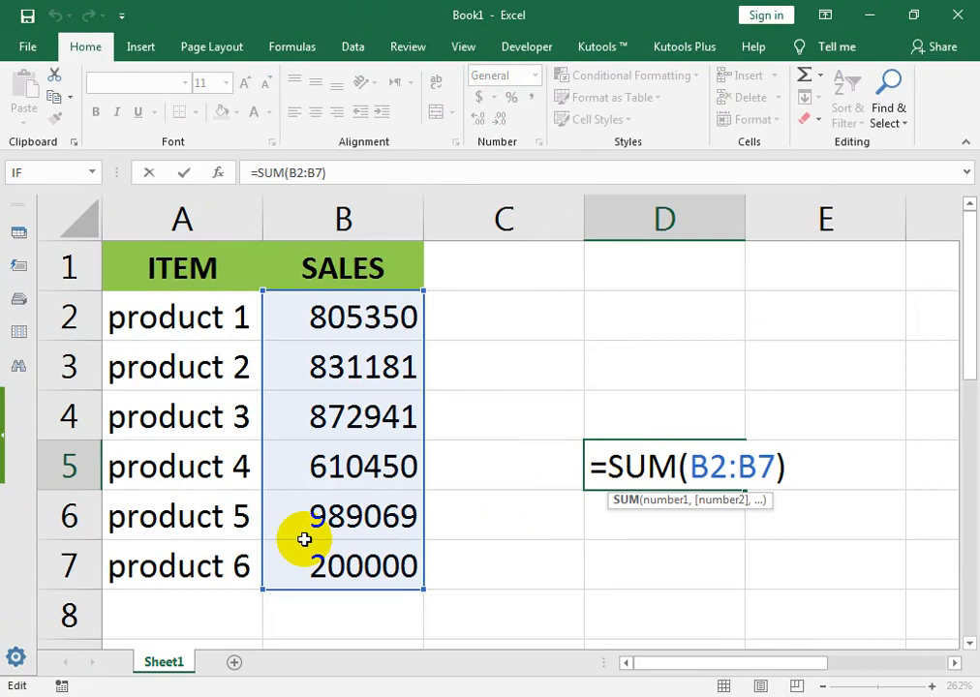
pyautogui.press('Return')
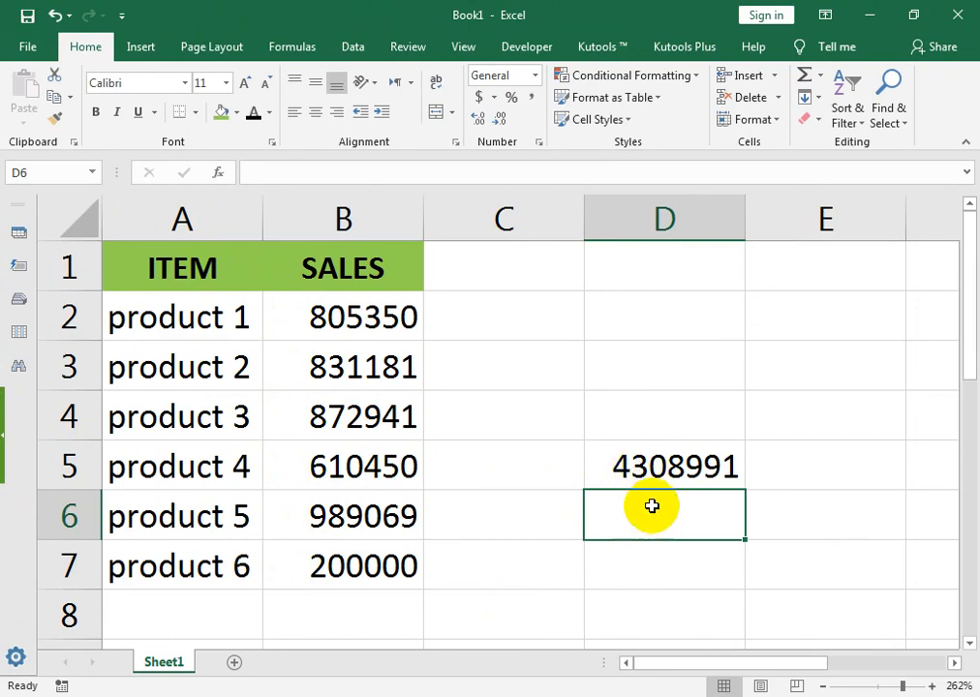
# Step: Label the sales total by entering SUM TOTAL in cell D4
pyautogui.click(655, 470)
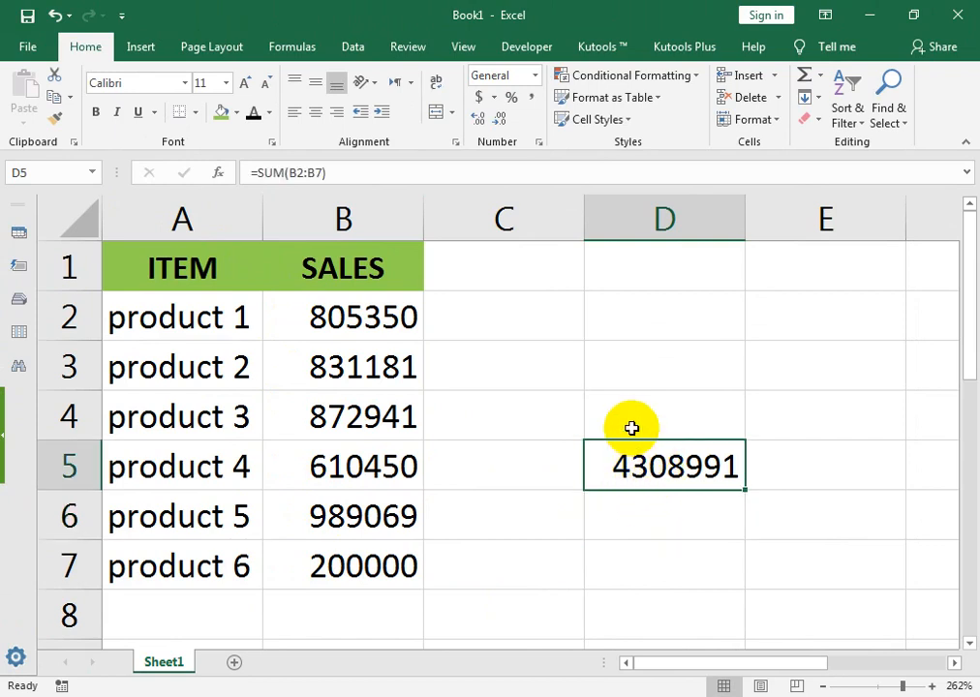
pyautogui.click(631, 428)
pyautogui.write('SUM')
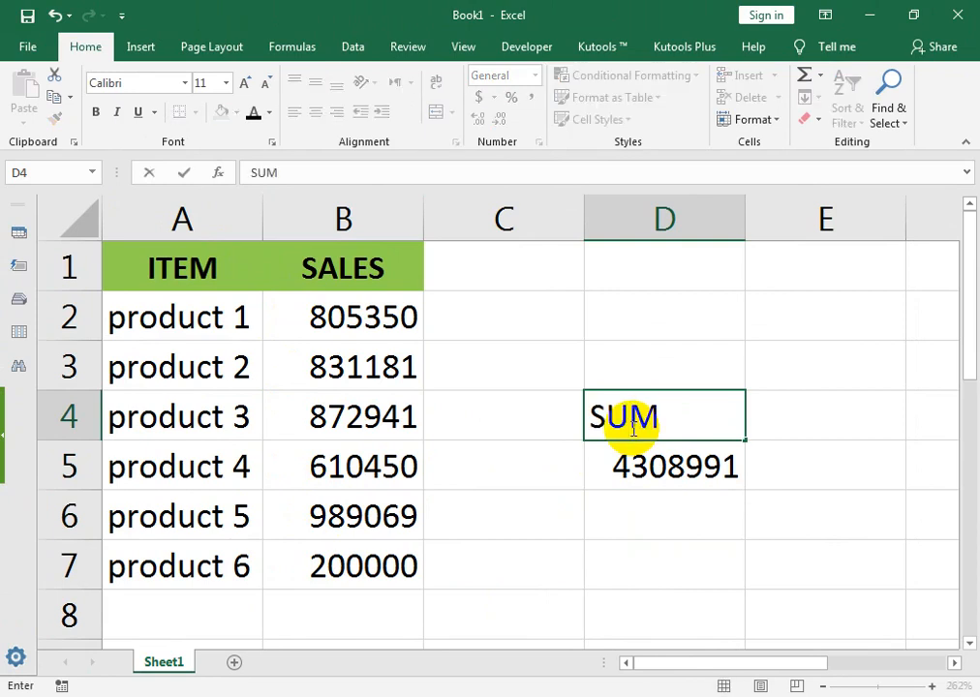
pyautogui.write(' TOTAL')
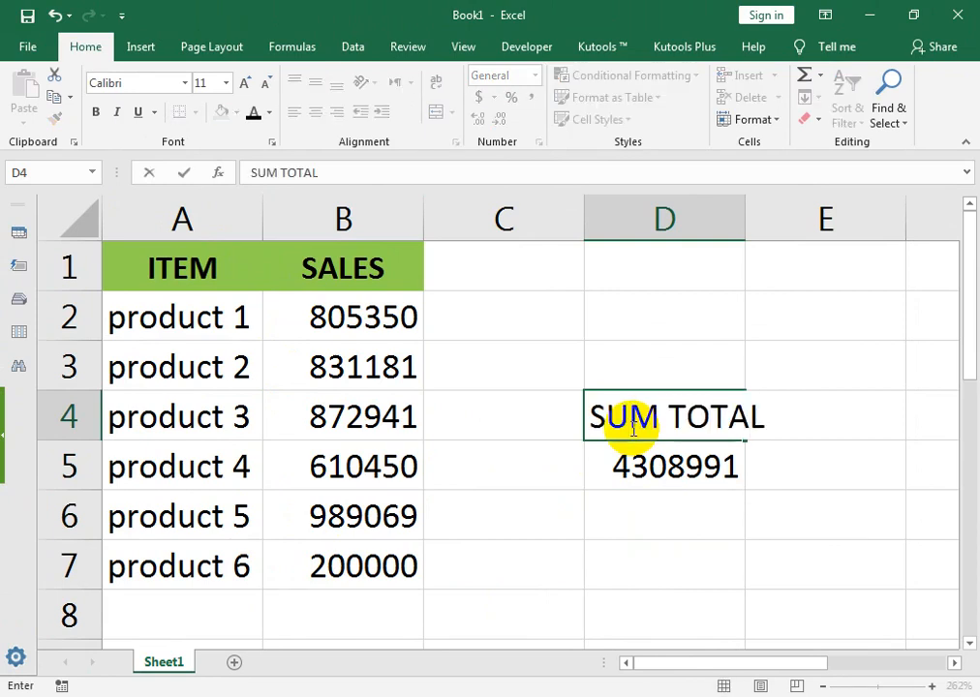
pyautogui.press('Return')
# Step: Merge and center the cells C6:E6 below the sales total
pyautogui.press('Down')
pyautogui.press('Down')
pyautogui.press('Left')
pyautogui.press('Up')
pyautogui.hotkey('shift', 'Right')
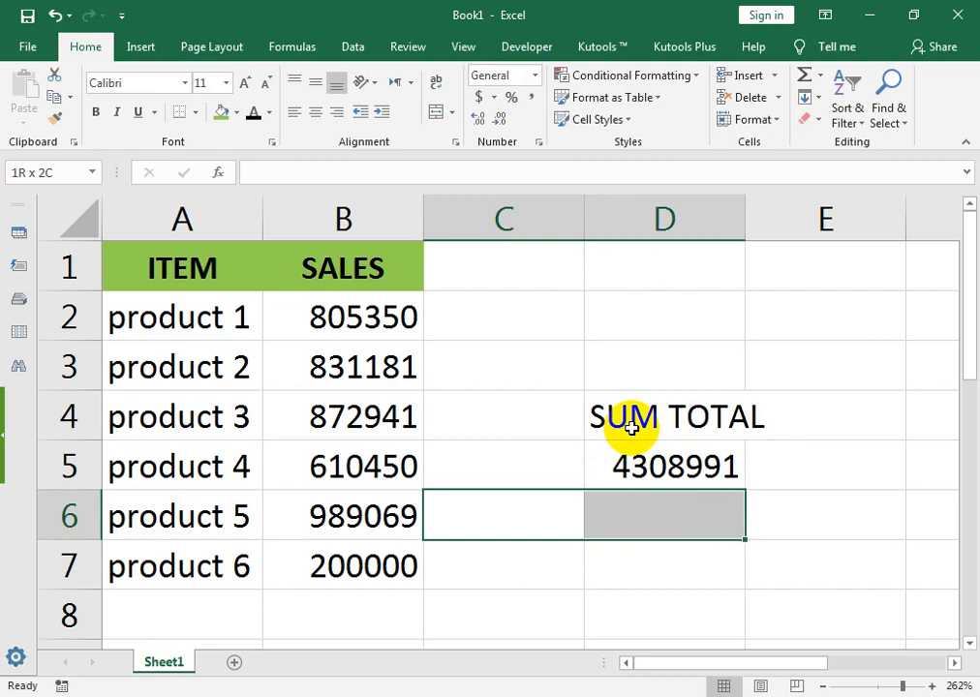
pyautogui.hotkey('shift', 'Right')
pyautogui.click(443, 121)
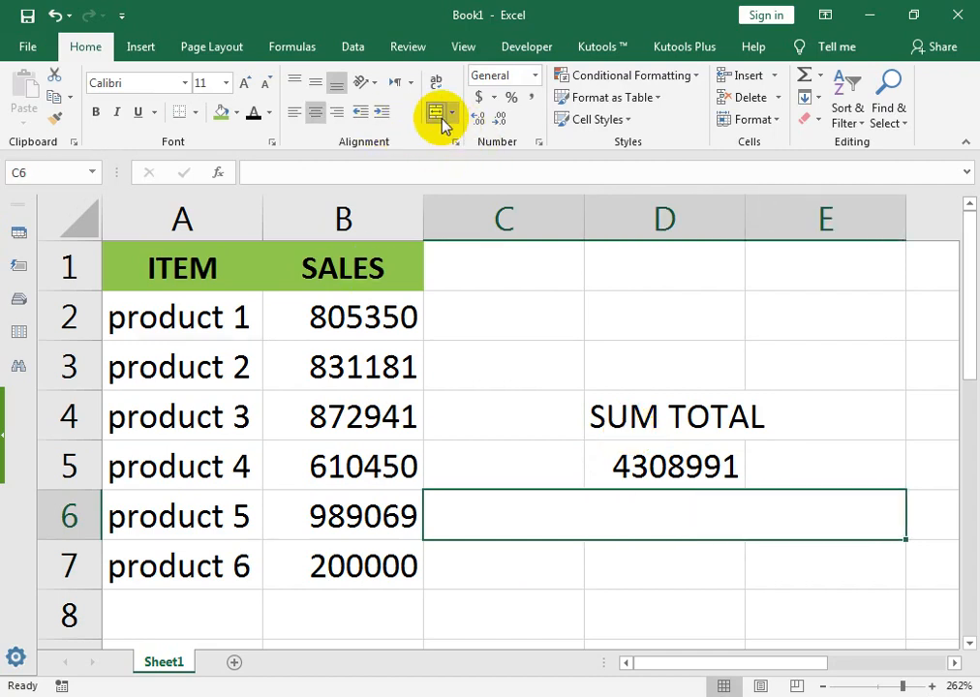
# Step: Enter the label SUM + OFFSET + COUNTA in the merged cell C6
pyautogui.write('SUM')
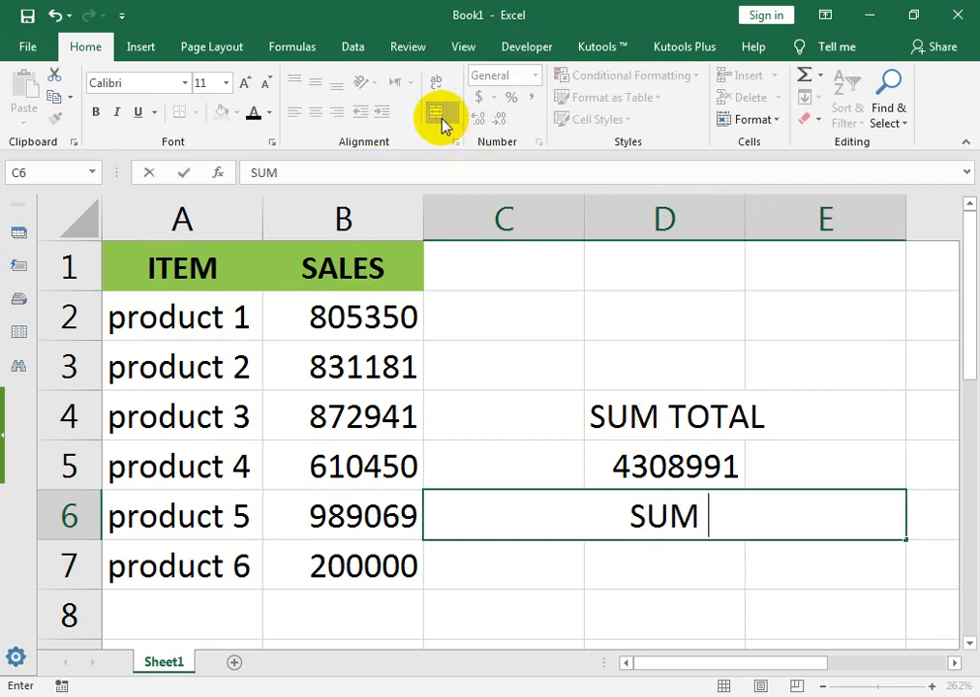
pyautogui.write(' + OFFS')
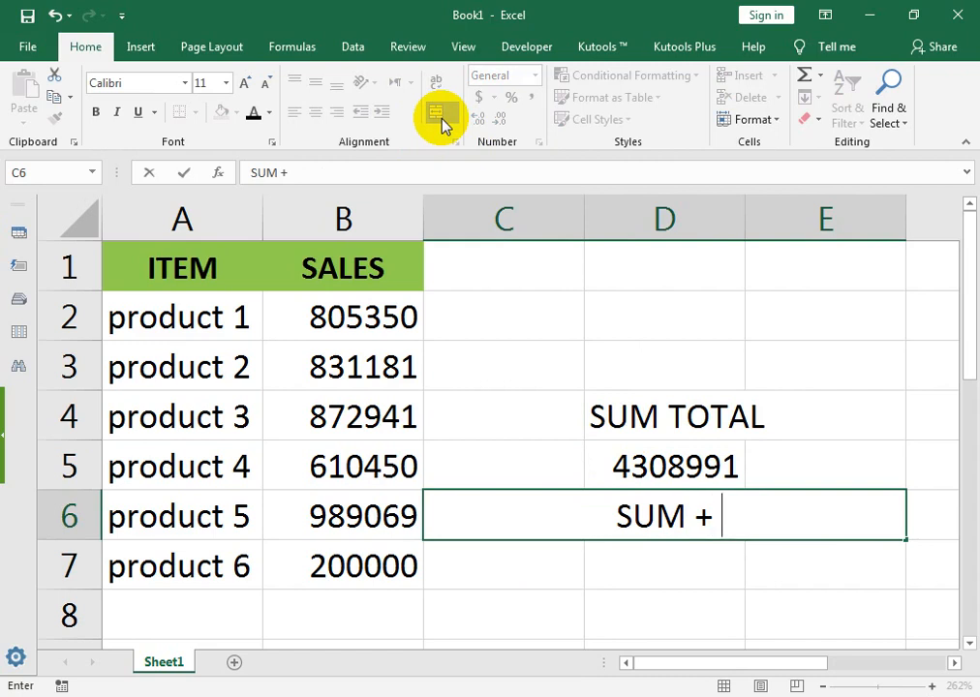
pyautogui.write('ET')
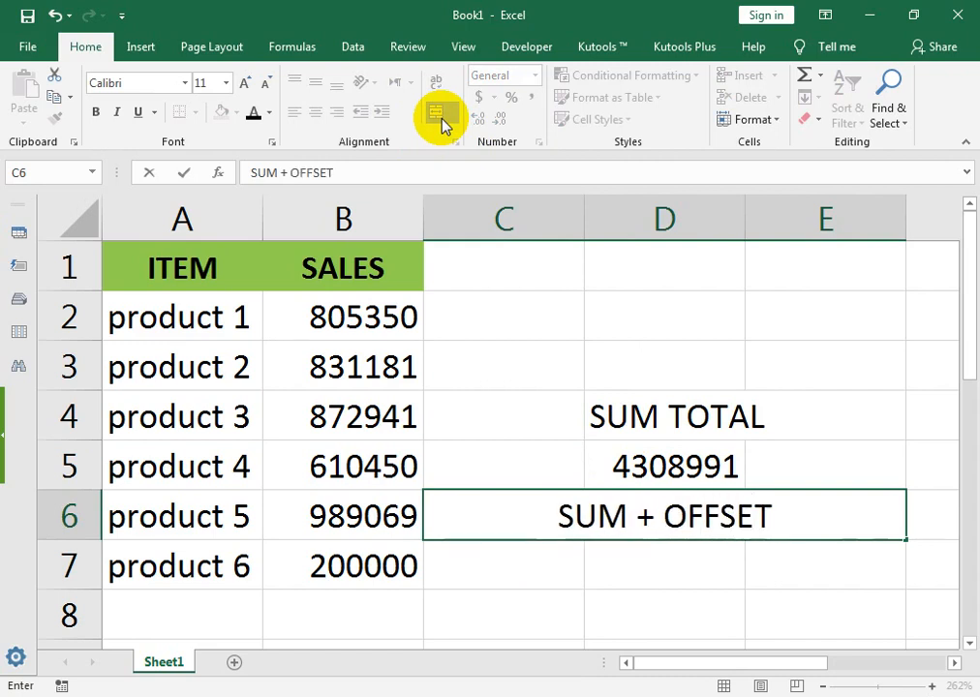
pyautogui.write(' + COUNT')
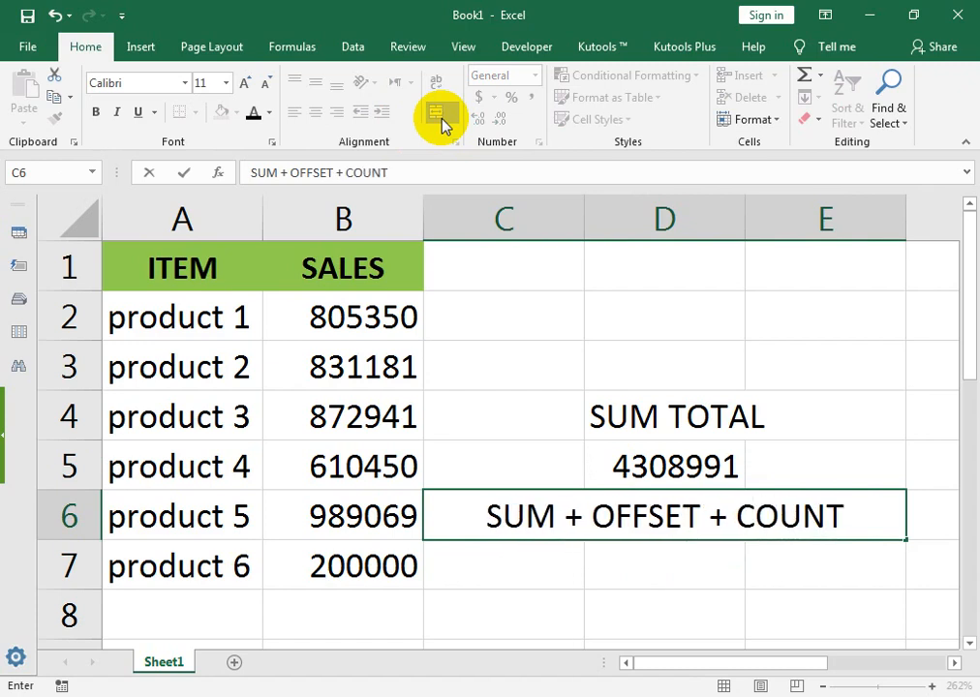
pyautogui.write('A')
pyautogui.press('Return')
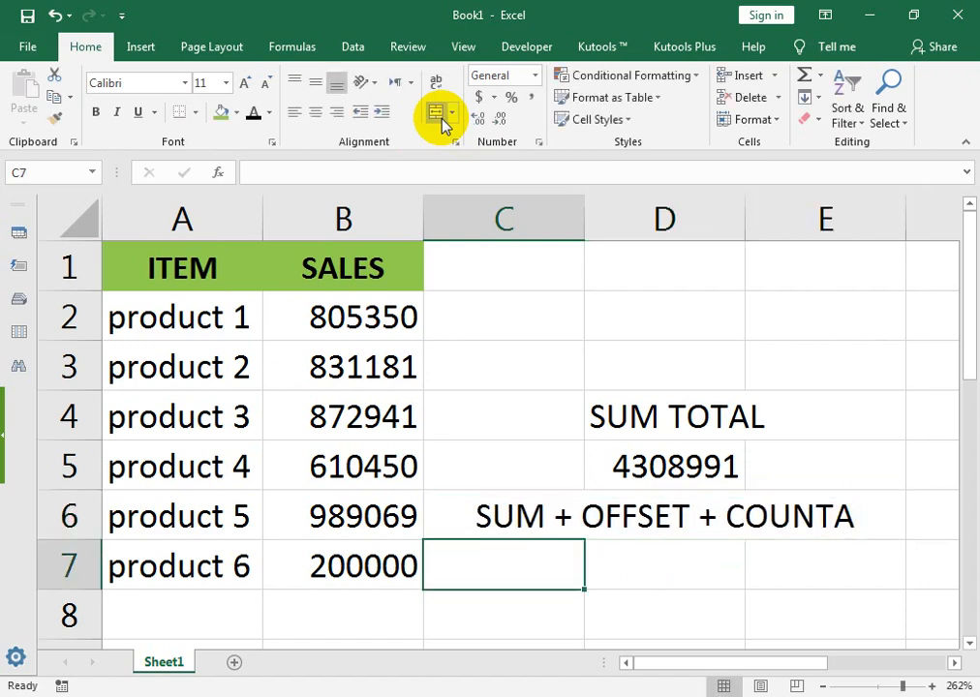
pyautogui.press('Up')
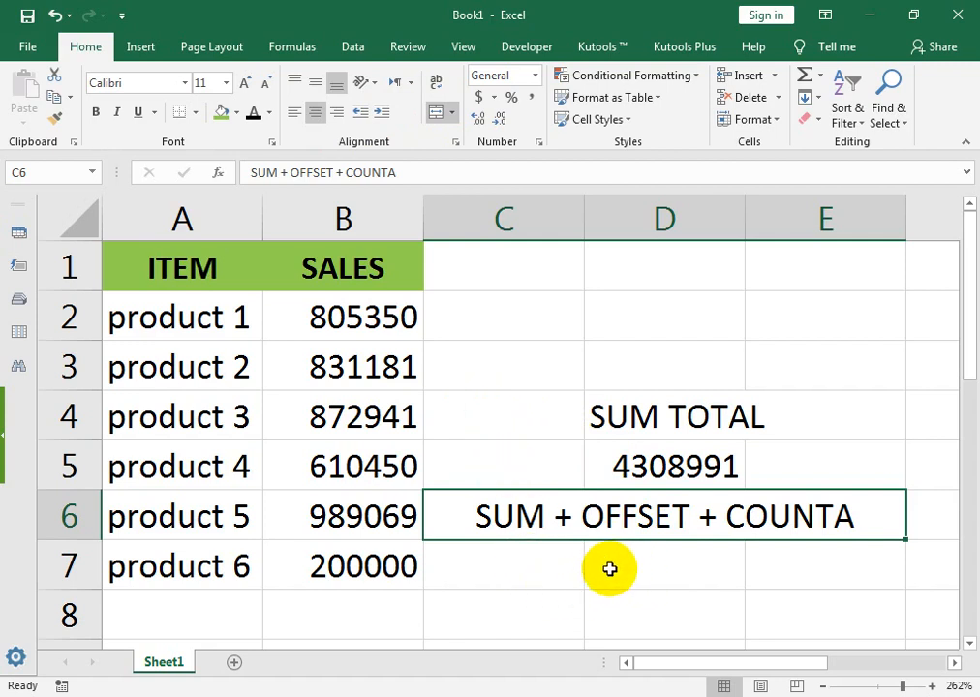
# Step: Begin a formula in D7 with SUM and a nested OFFSET that references B2 with 0 rows and 0 columns
pyautogui.click(652, 561)
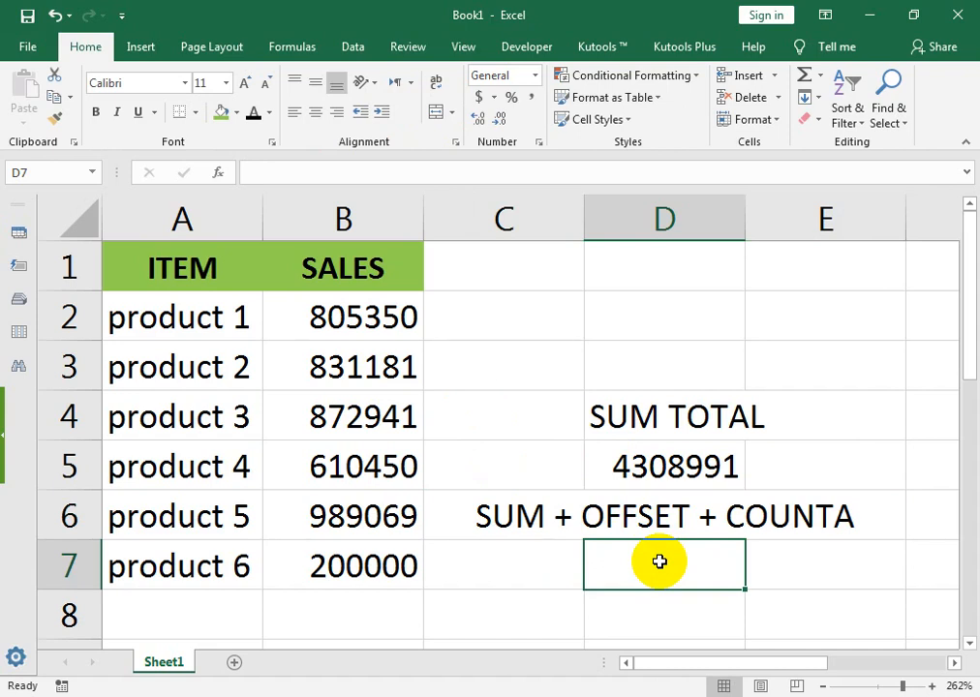
pyautogui.write('=SUM')
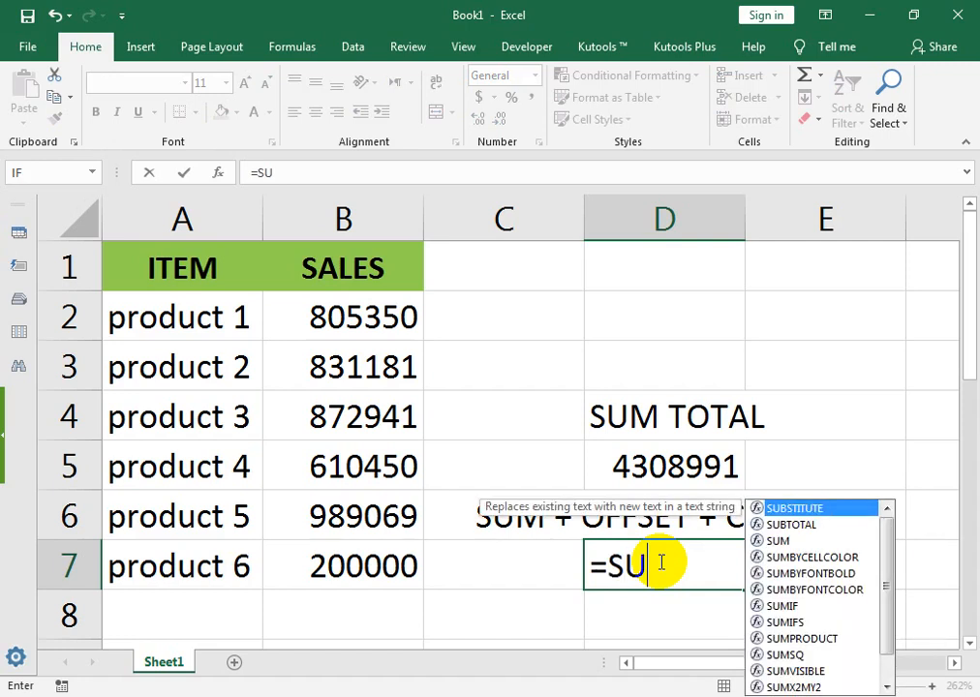
pyautogui.write('(')
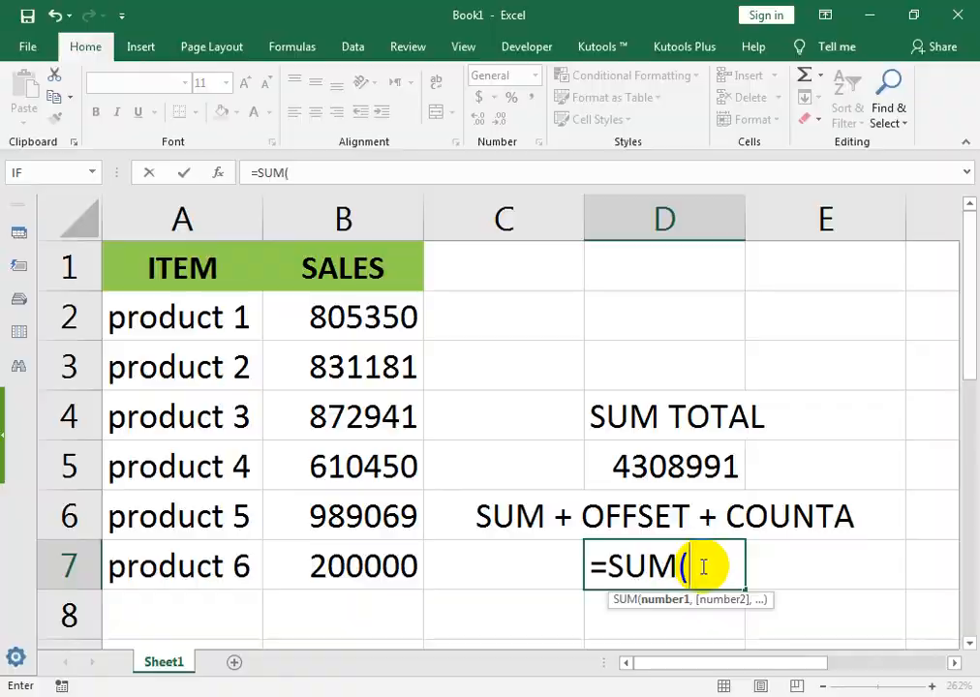
pyautogui.write('OF')
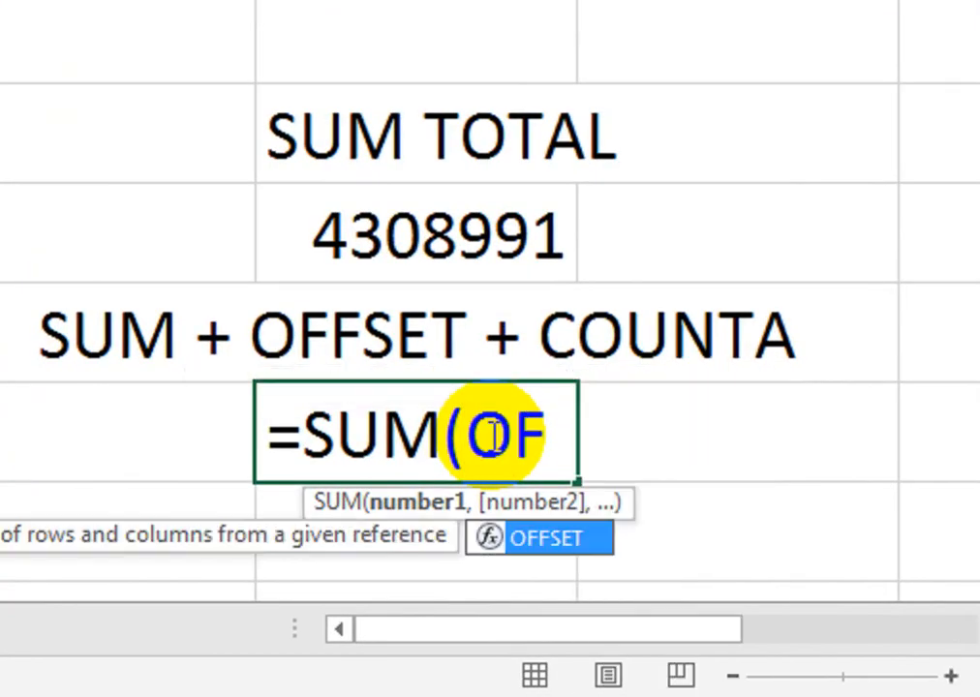
pyautogui.press('Tab')
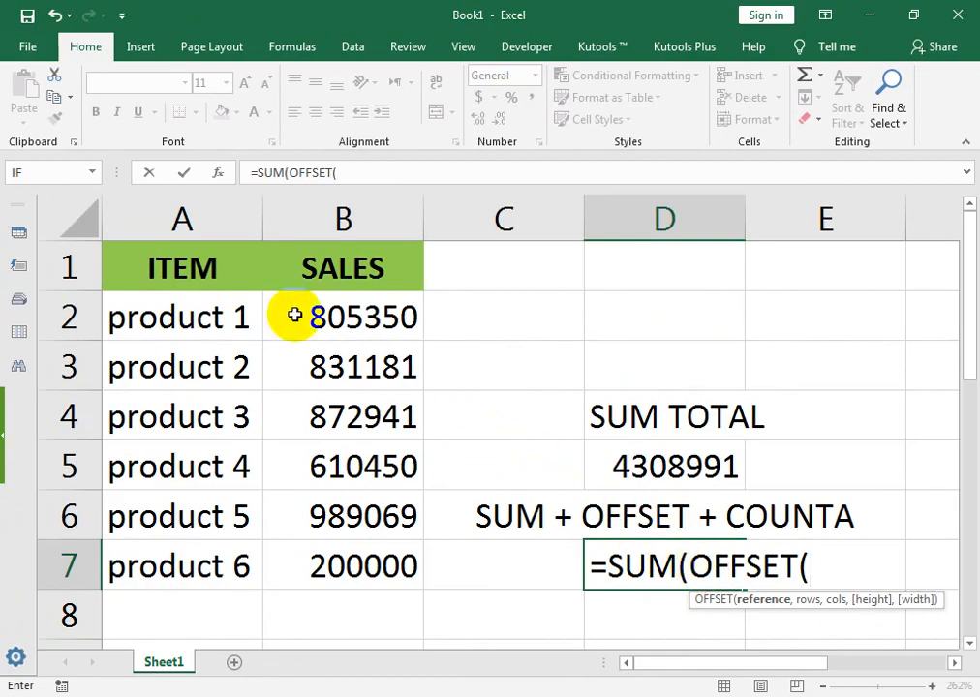
pyautogui.click(298, 316)
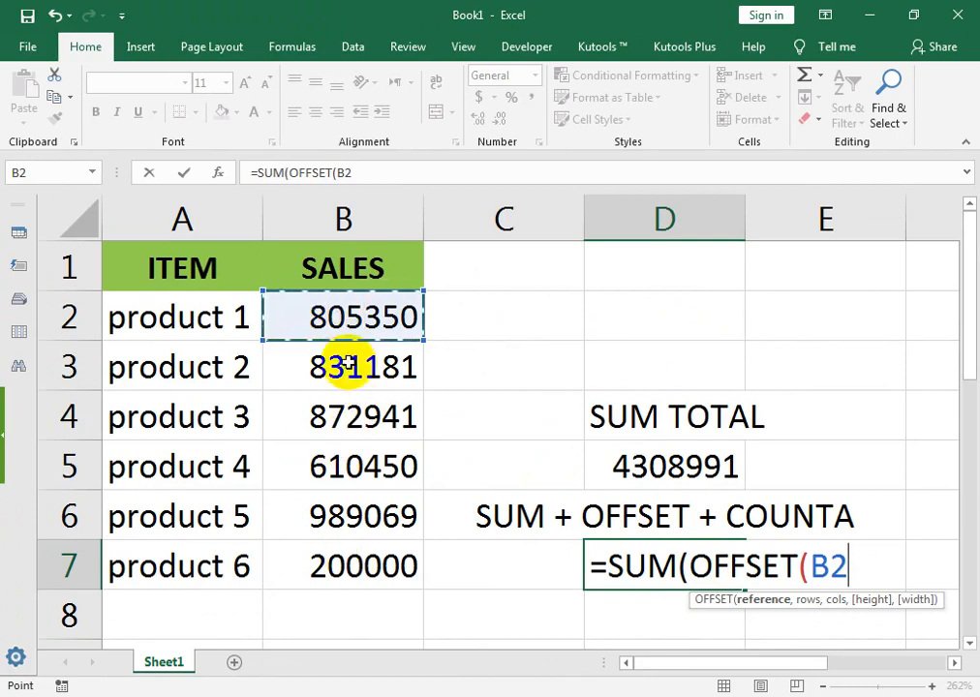
pyautogui.write(',')
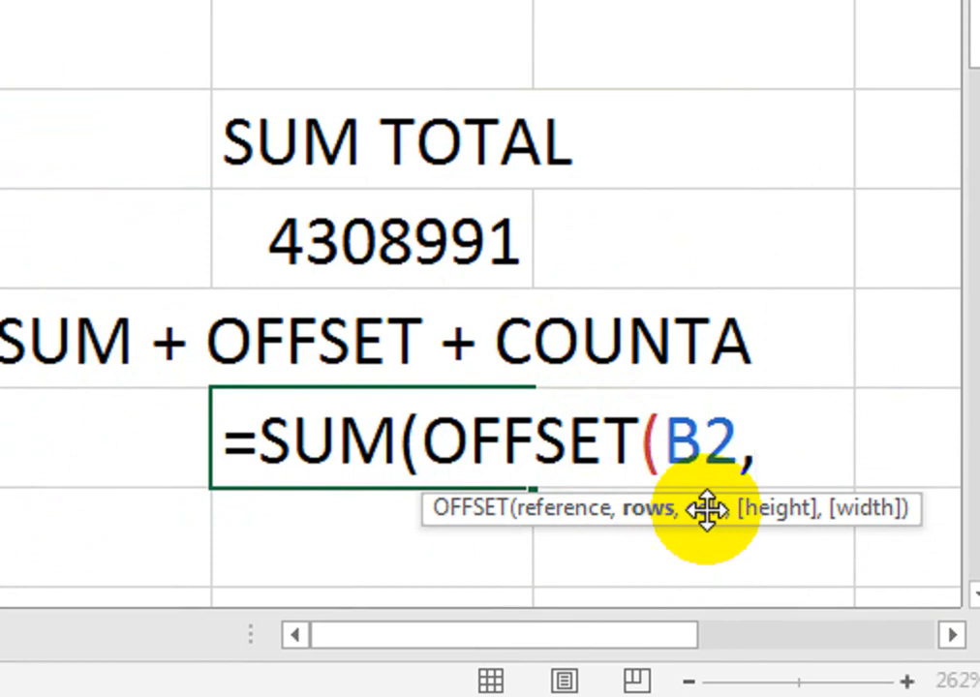
pyautogui.write('0,0')
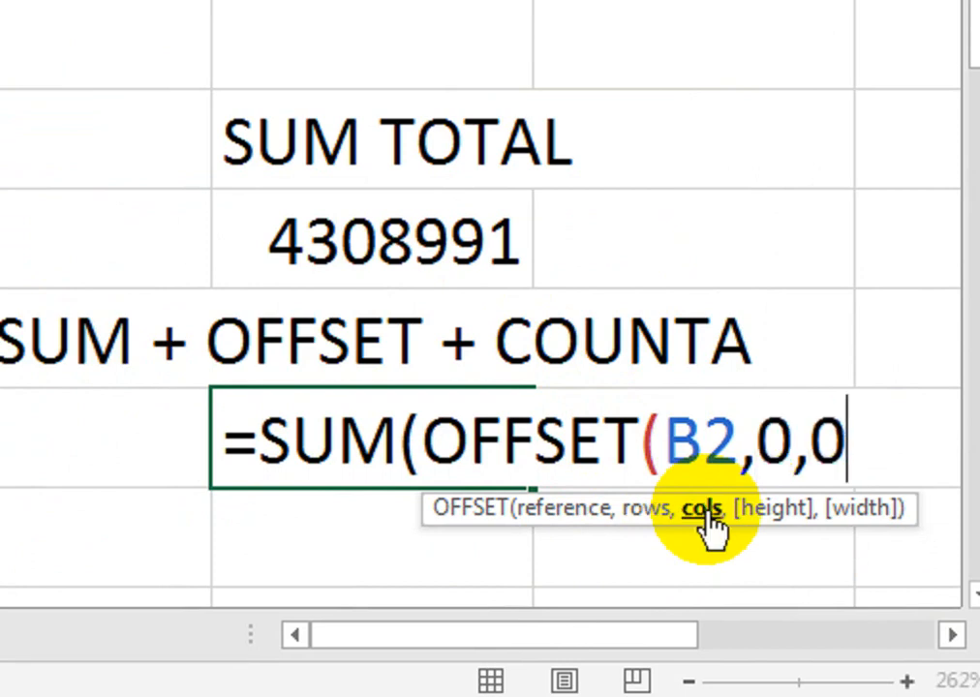
pyautogui.write(',')
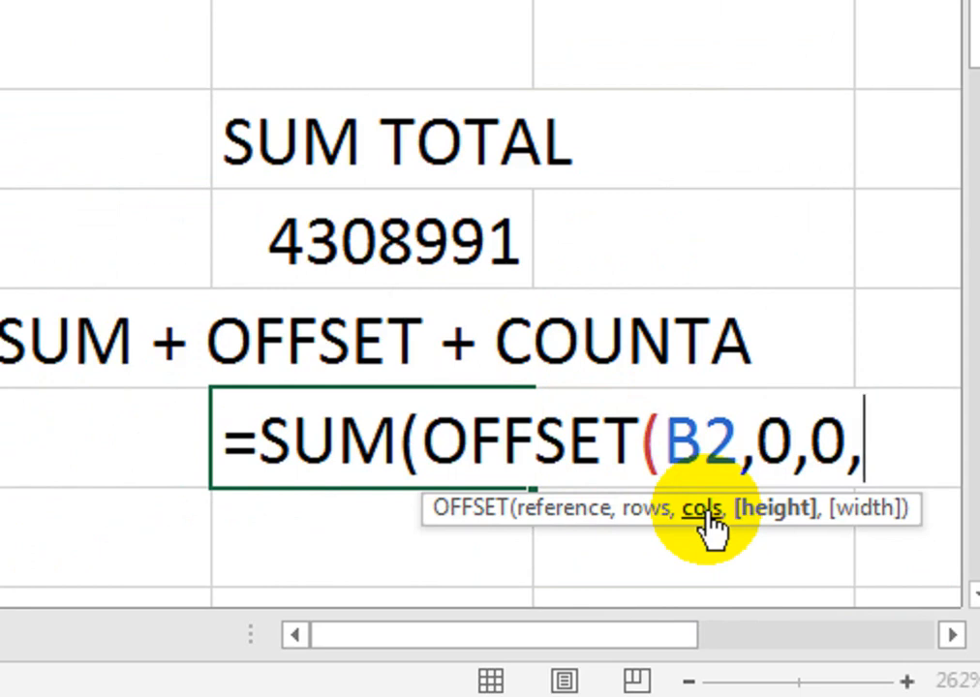
# Step: Complete the D7 formula with COUNTA(B:B) as the OFFSET height and 1 as the width
pyautogui.write('COUN')
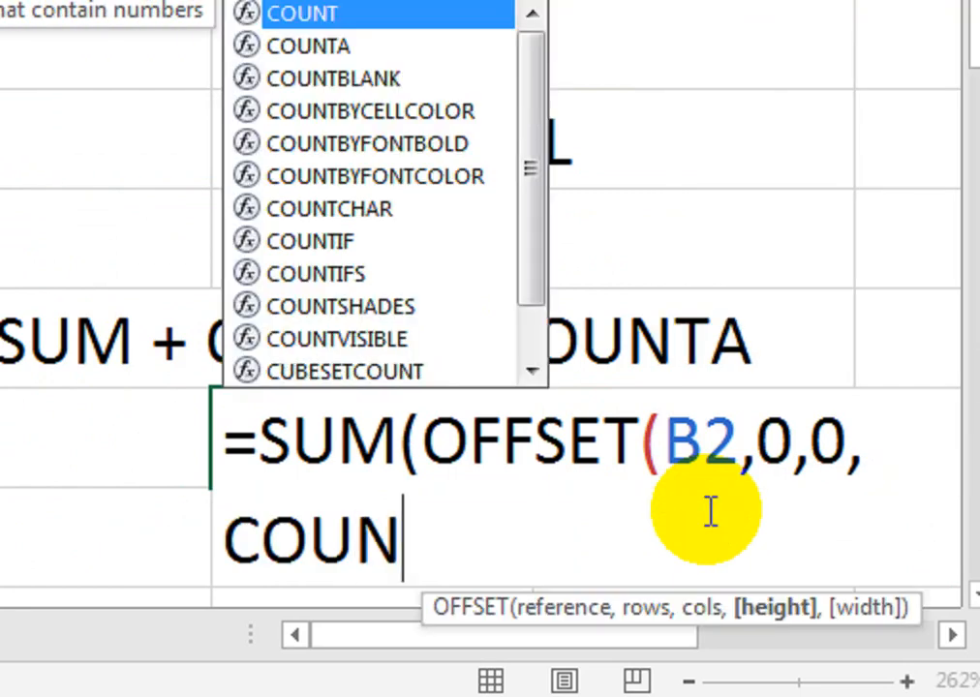
pyautogui.write('T')
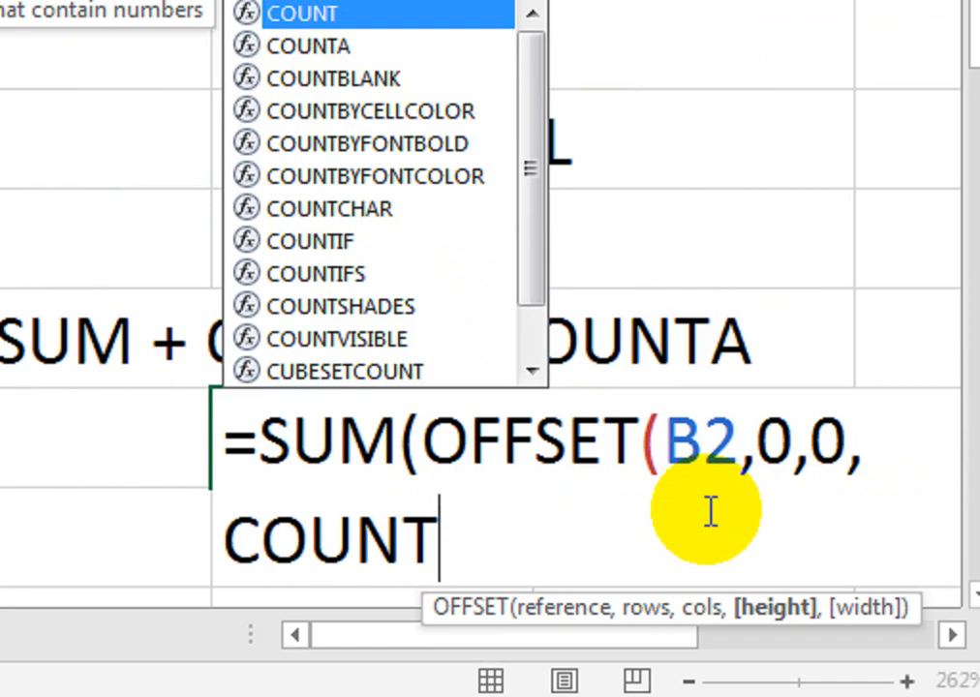
pyautogui.press('Down')
pyautogui.press('Tab')
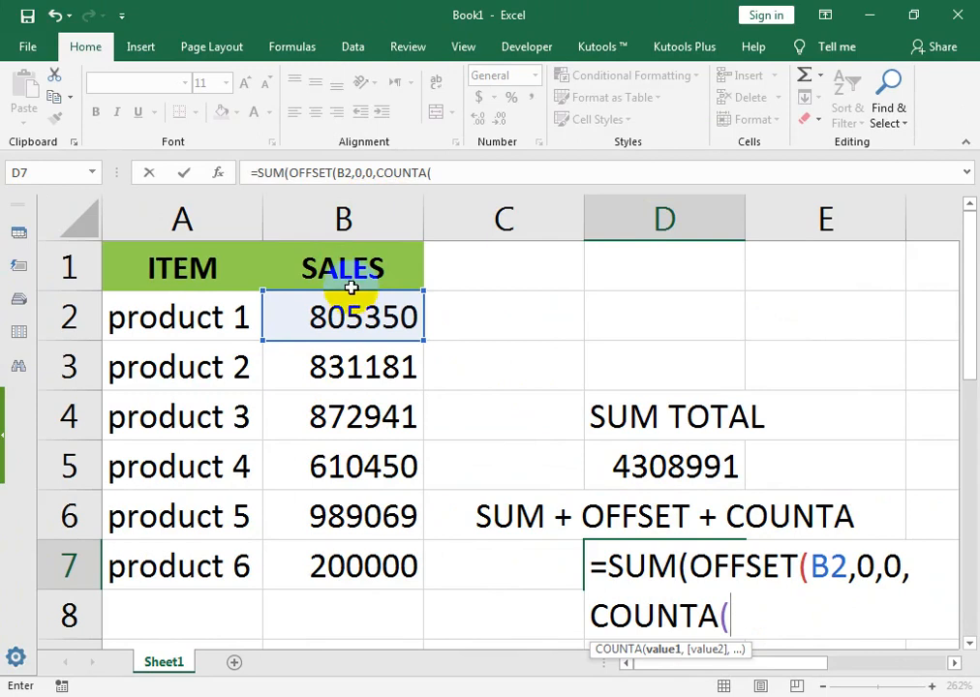
pyautogui.click(353, 211)
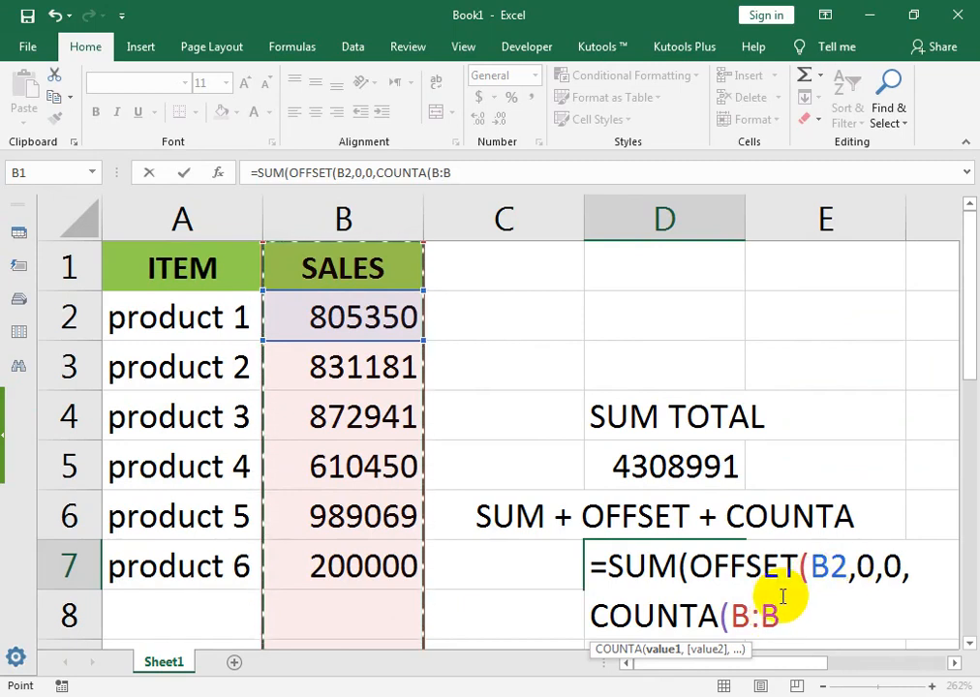
pyautogui.write(')')
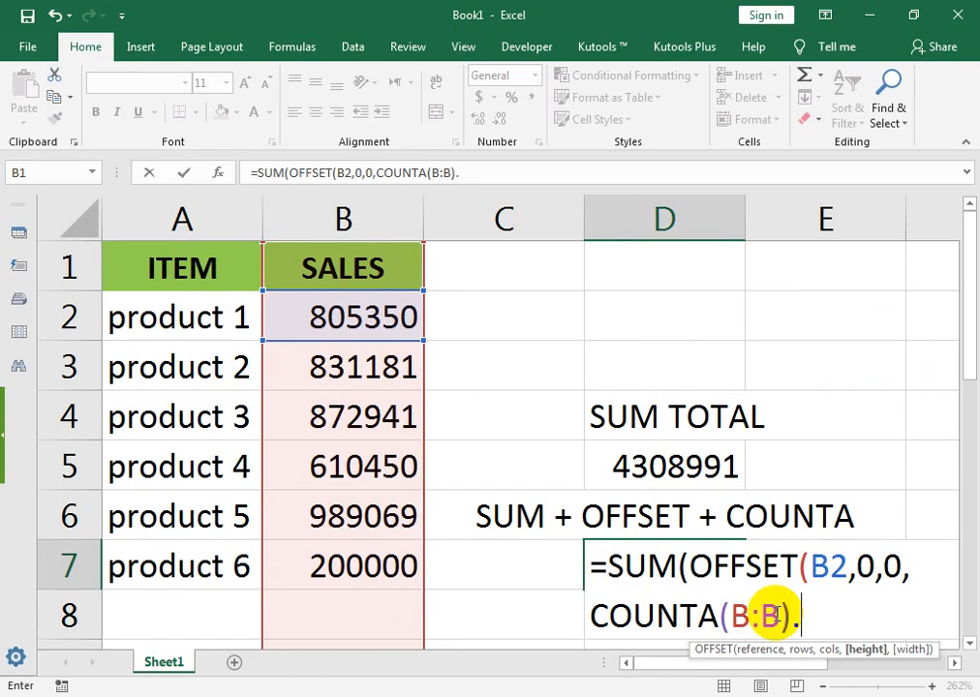
pyautogui.write(',')
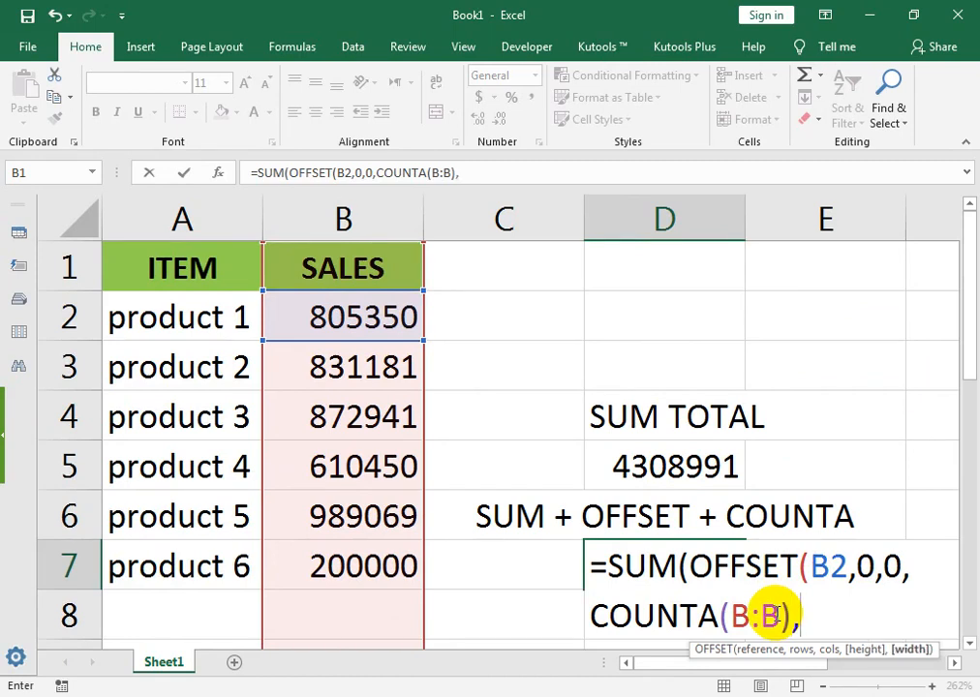
pyautogui.write('1)')
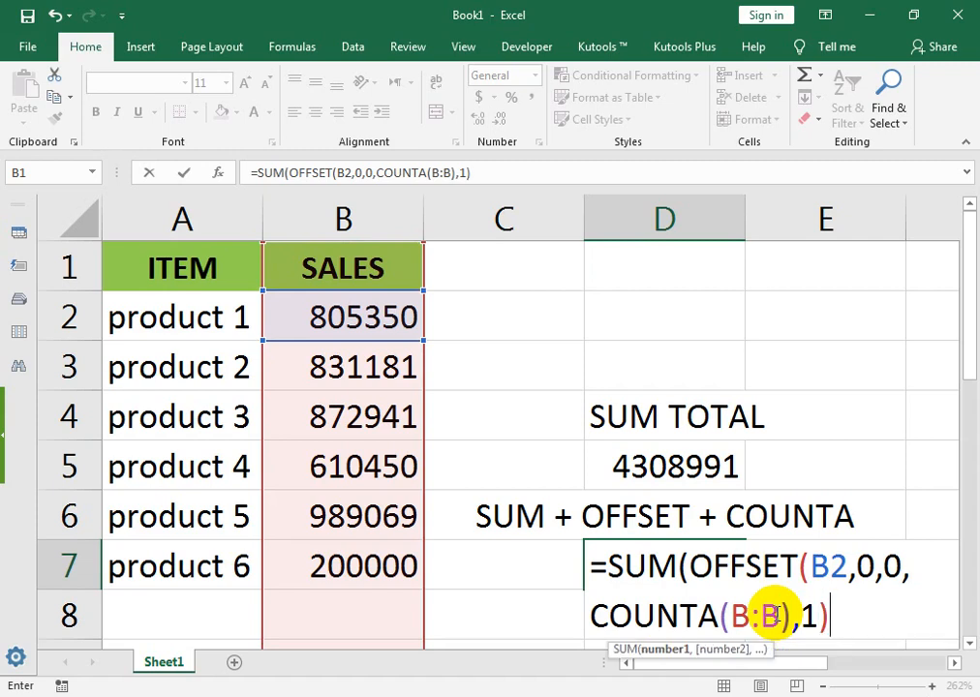
pyautogui.write(')')
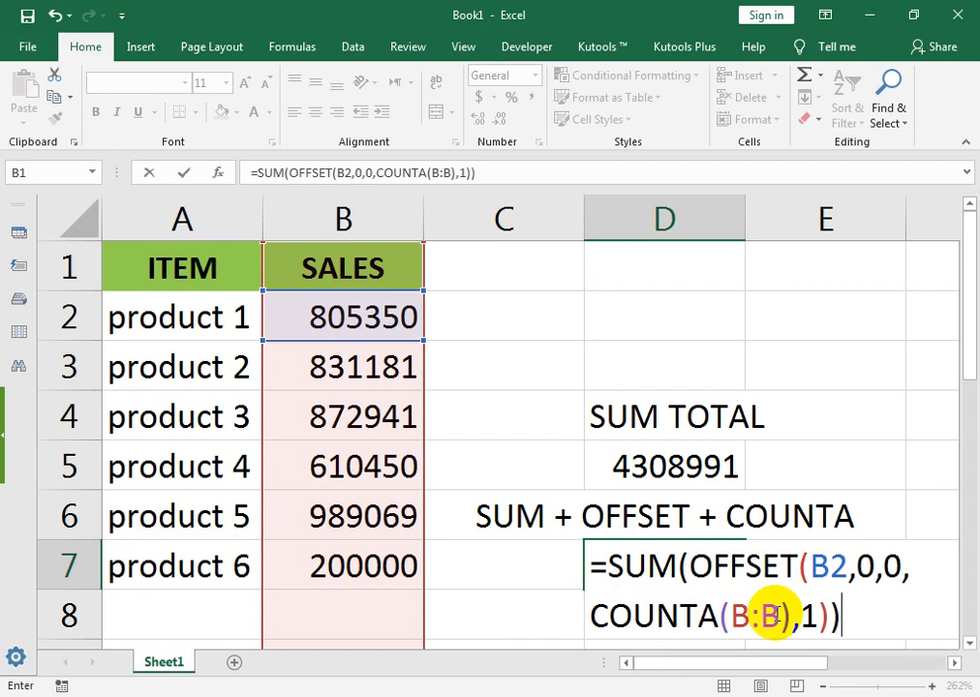
pyautogui.press('Return')
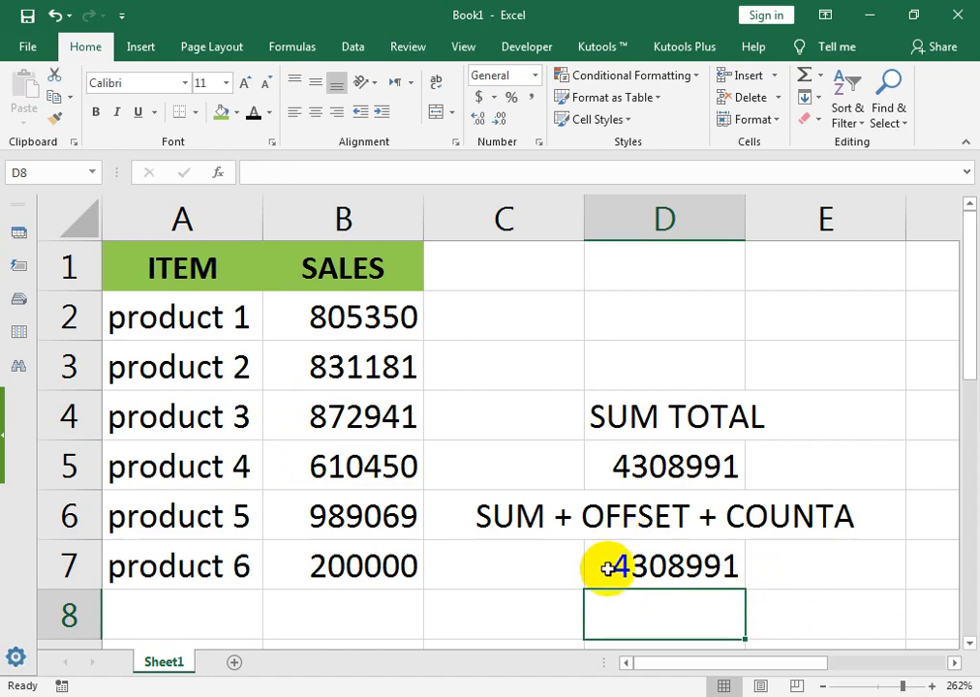
# Step: Check which sales range the plain SUM formula in D5 covers
pyautogui.click(654, 465)
pyautogui.doubleClick(655, 466)
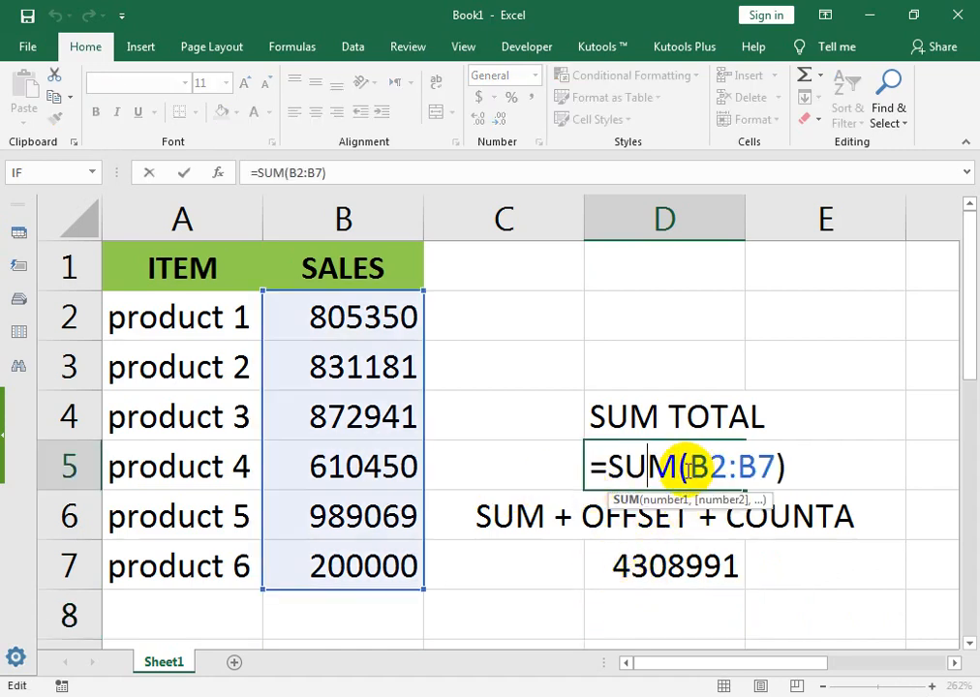
pyautogui.press('Return')
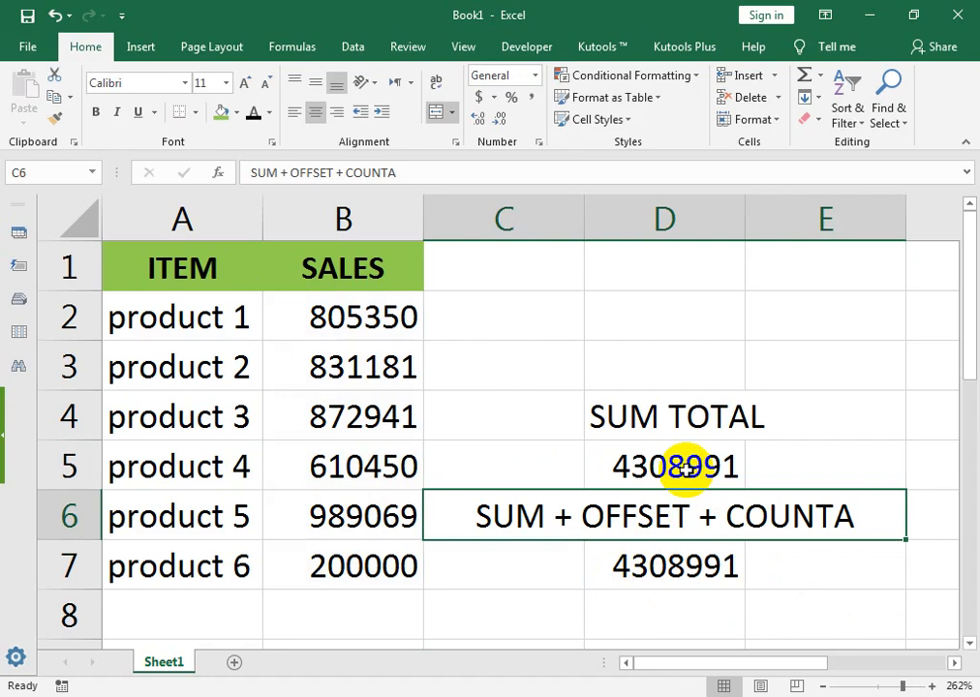
# Step: Extend the item list to product 7 in A8 and enter 200000 as its sales in B8
pyautogui.click(349, 569)
pyautogui.click(218, 571)
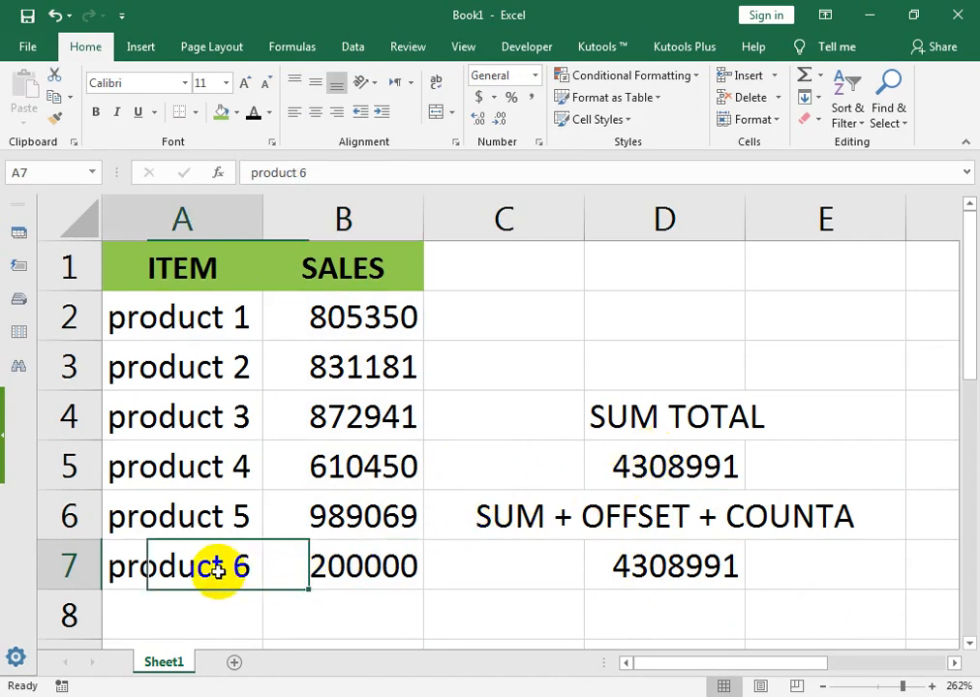
pyautogui.moveTo(261, 589); pyautogui.dragTo(333, 616)
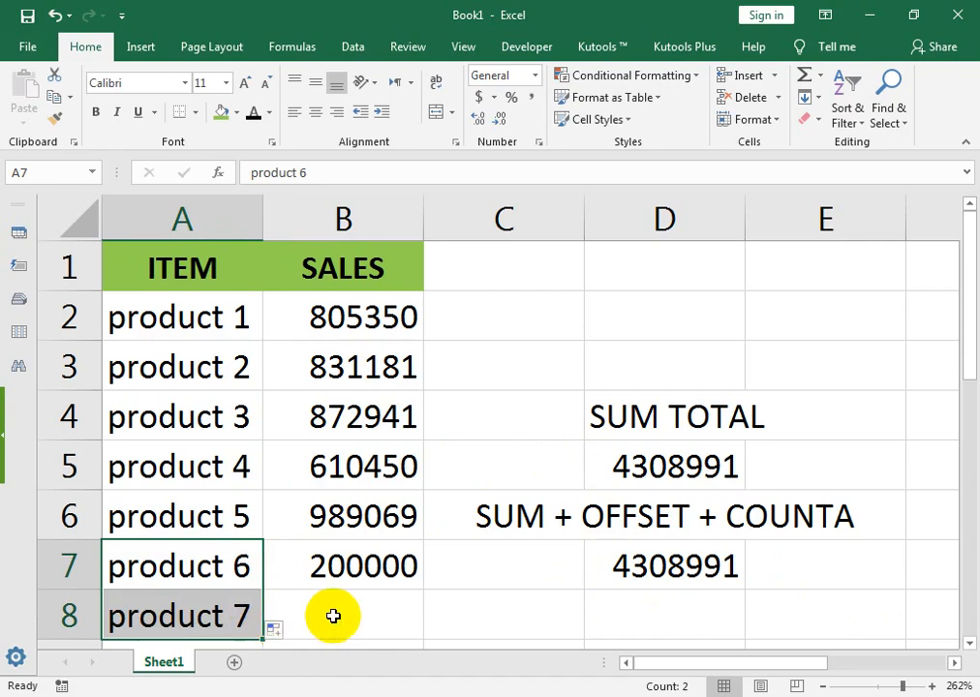
pyautogui.click(333, 616)
pyautogui.write('20000')
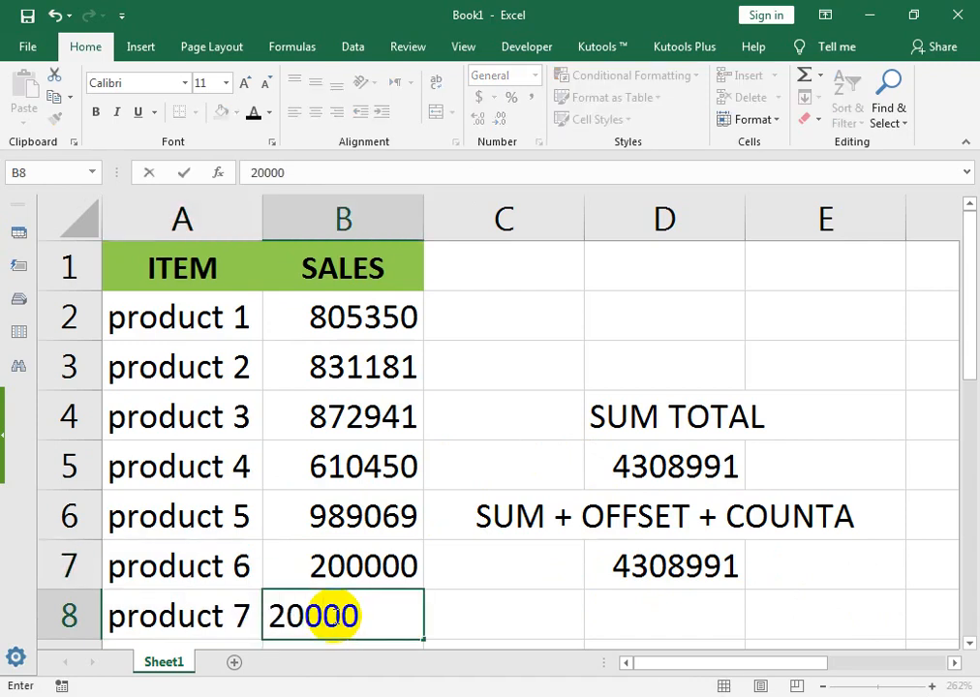
pyautogui.write('0')
pyautogui.press('Return')
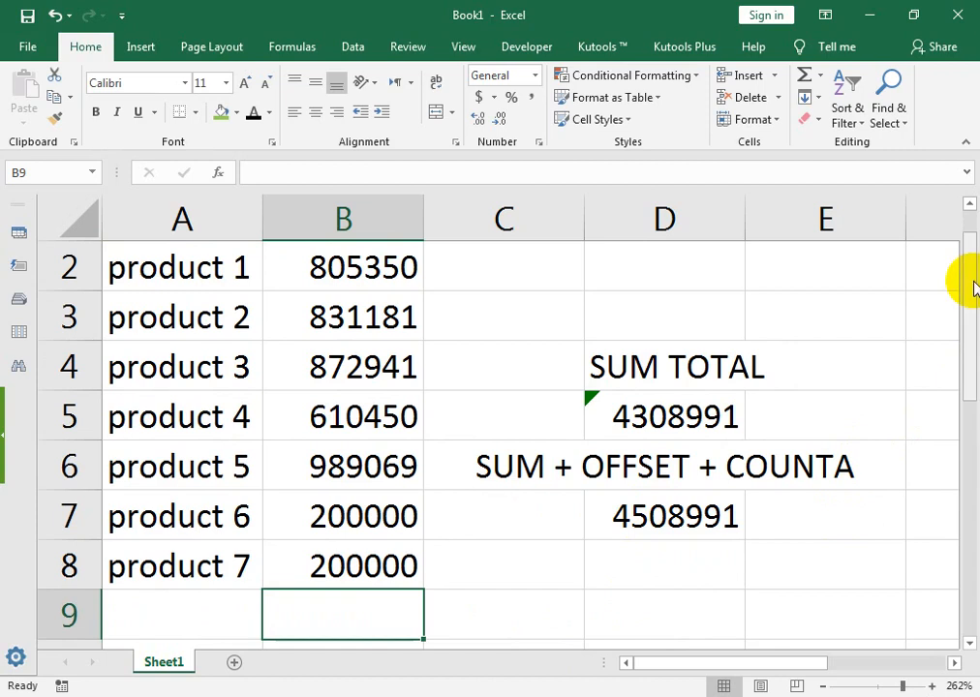
# Step: Inspect the cells referenced by the SUM, OFFSET and COUNTA formula in D7
pyautogui.moveTo(973, 287); pyautogui.dragTo(973, 256)
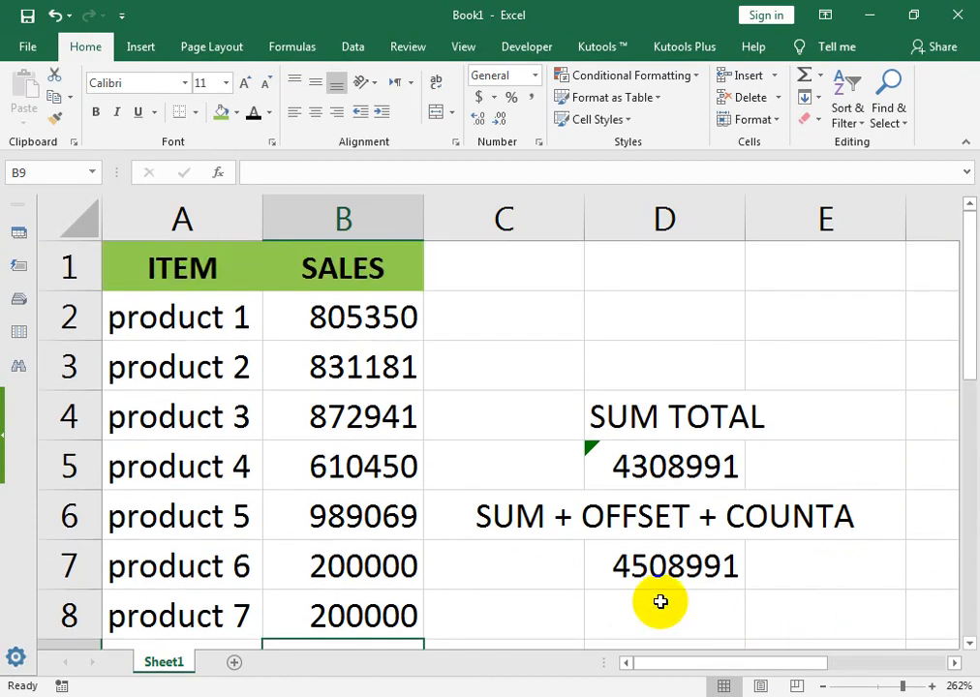
pyautogui.doubleClick(610, 562)
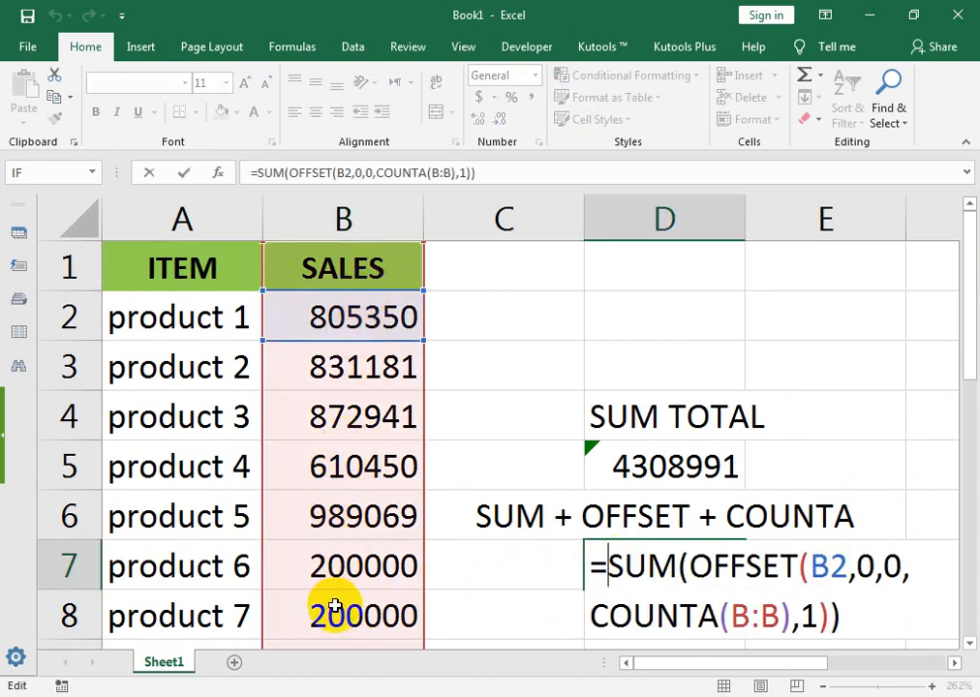
pyautogui.press('Return')
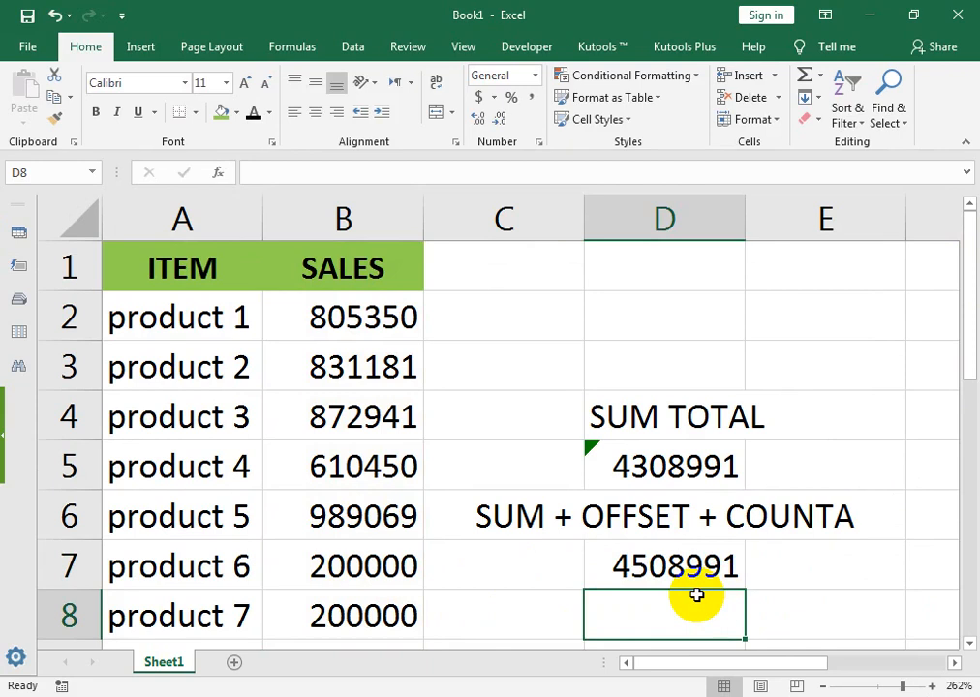
# Step: Fill the item list down to product 10 and enter sales of 100000, 100000 and 50000 in B9:B11
pyautogui.click(203, 597)
pyautogui.moveTo(261, 631); pyautogui.dragTo(258, 504)
pyautogui.click(289, 514)
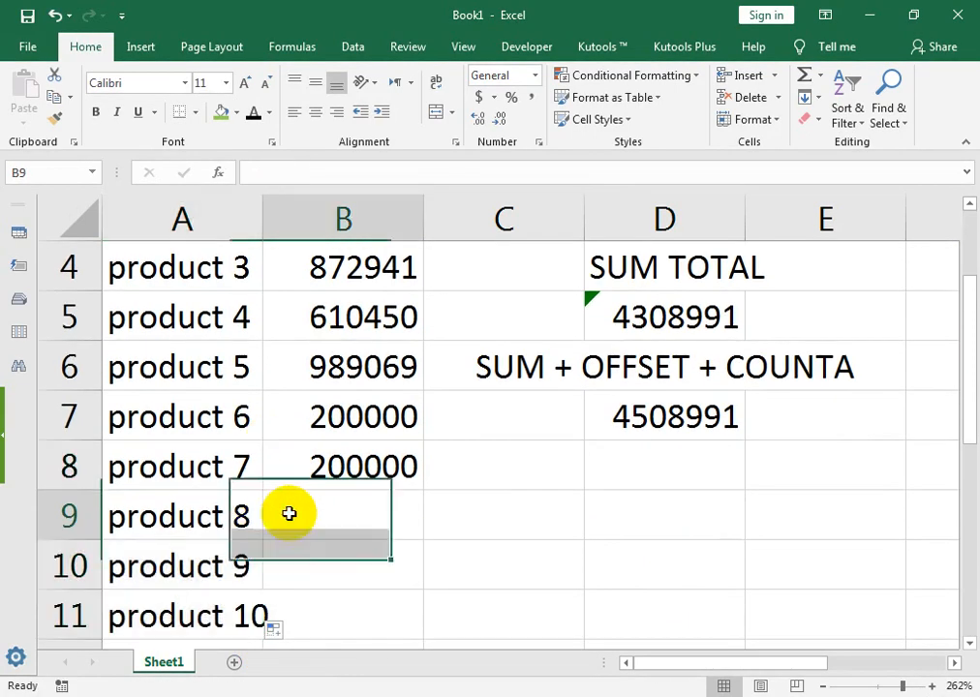
pyautogui.write('100000')
pyautogui.press('Return')
pyautogui.write('100000')
pyautogui.press('Return')
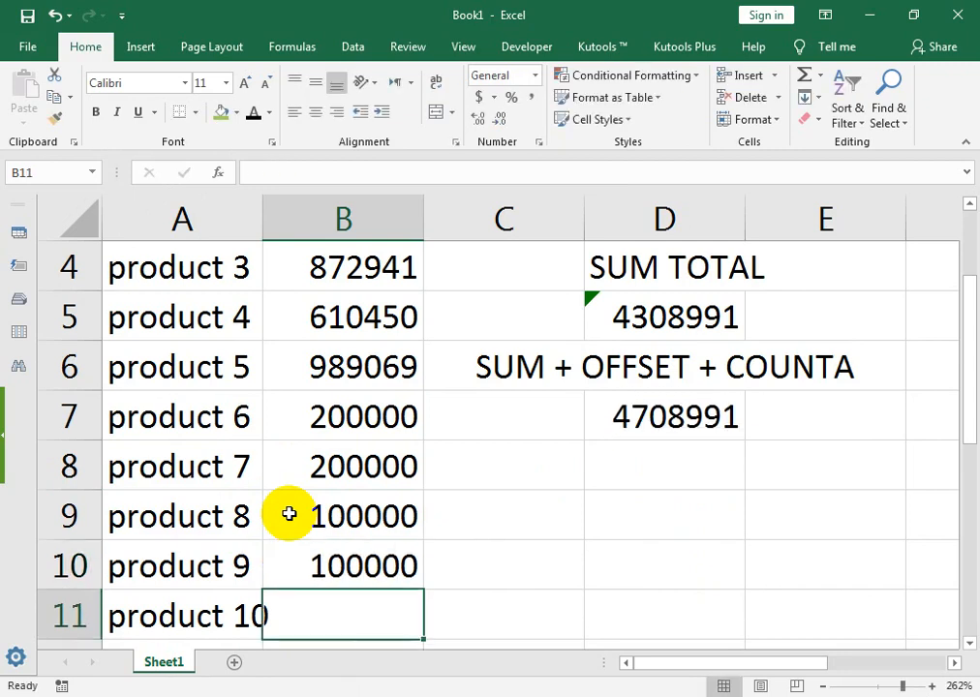
pyautogui.write('50000')
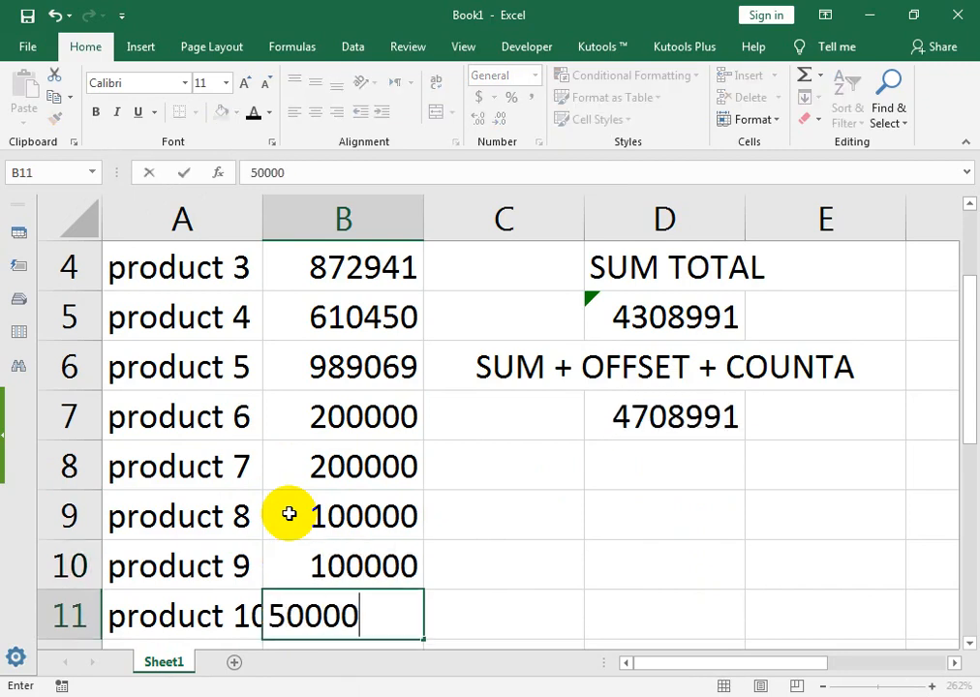
pyautogui.press('Return')
# Step: Format the SUM + OFFSET + COUNTA label in C6 with a black fill and white text
pyautogui.moveTo(972, 440); pyautogui.dragTo(959, 345)
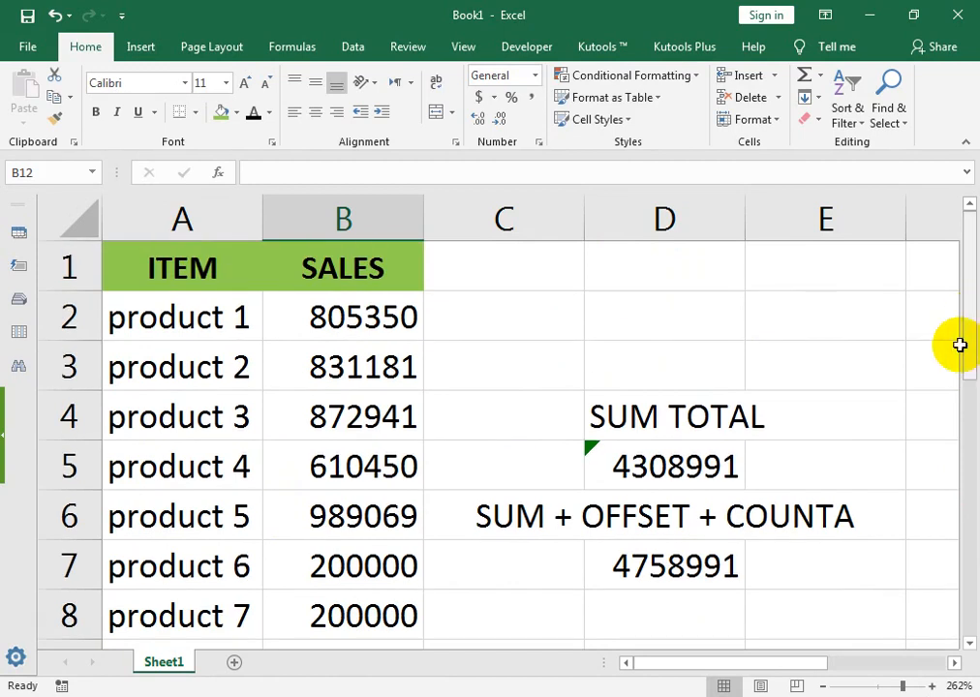
pyautogui.click(630, 509)
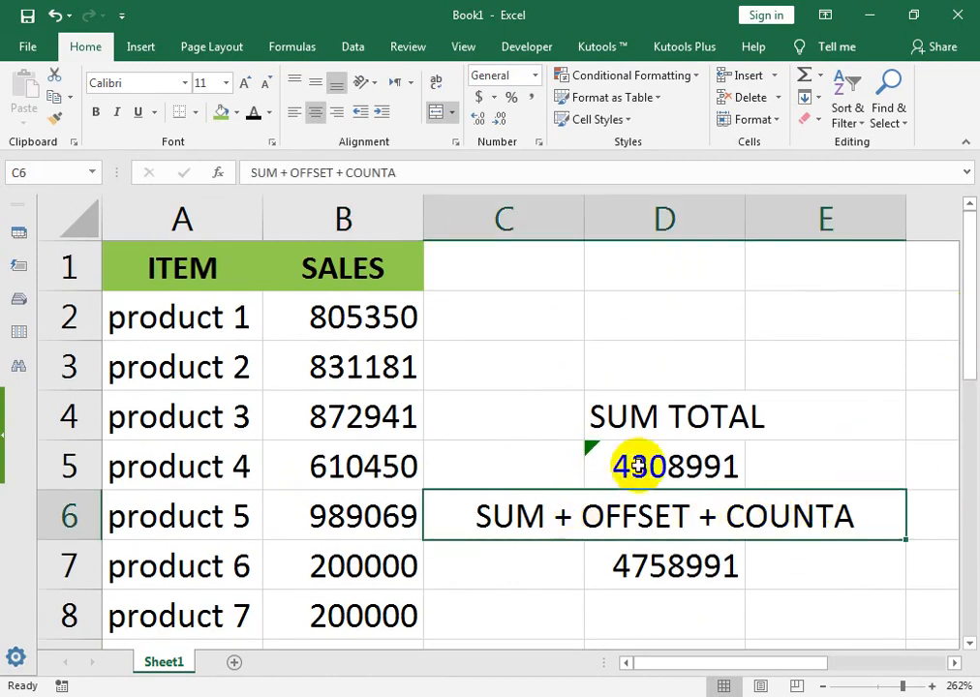
pyautogui.click(238, 112)
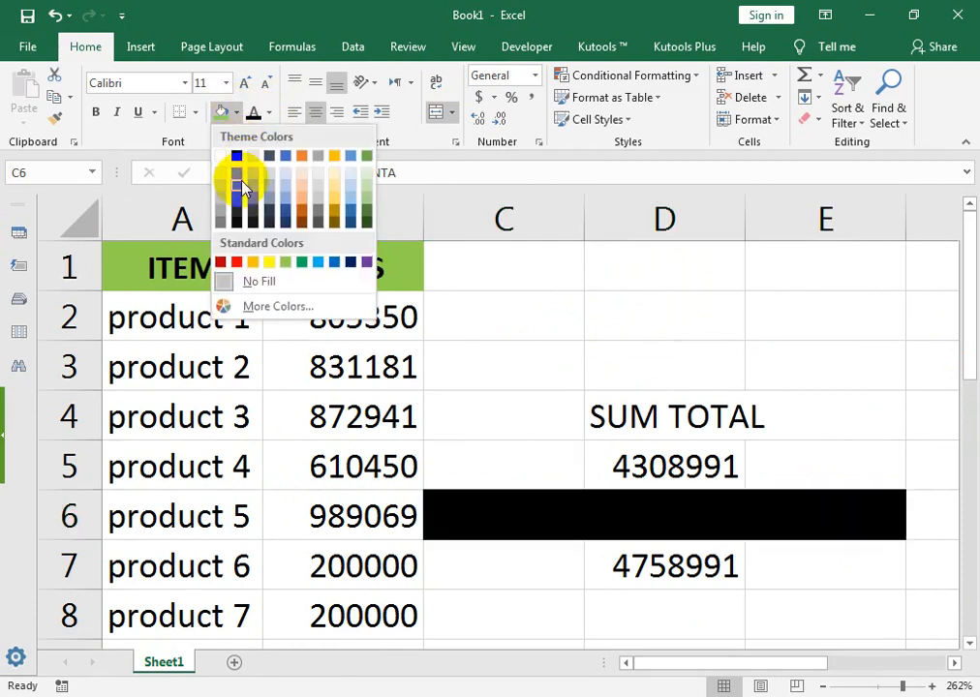
pyautogui.click(236, 156)
pyautogui.click(269, 112)
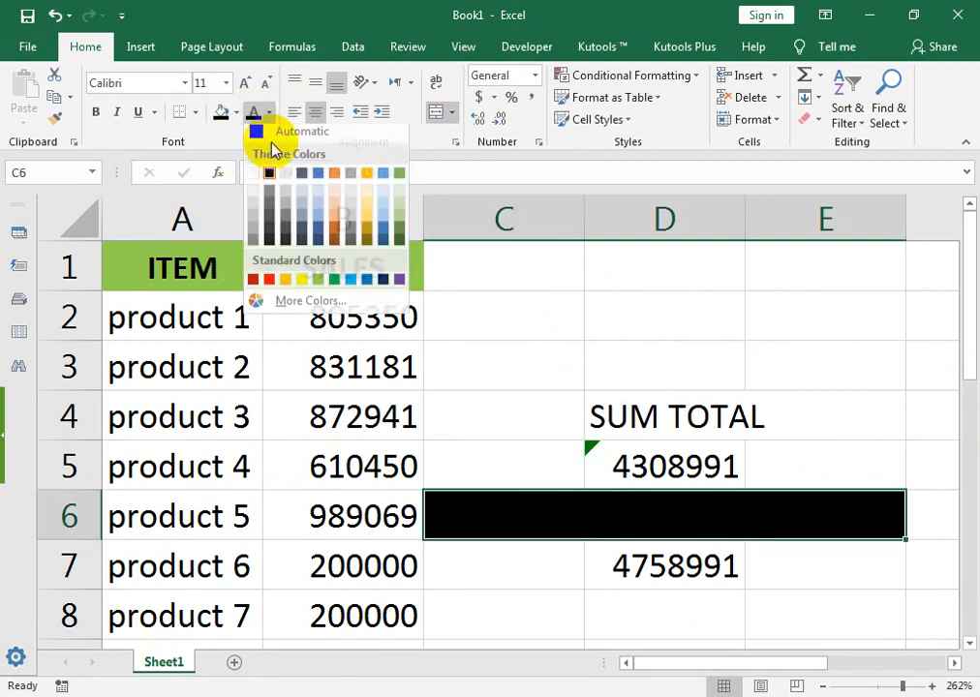
pyautogui.click(262, 178)
# Step: Format the SUM TOTAL label with a black fill and white text, and merge and center it across C4:E4
pyautogui.click(668, 423)
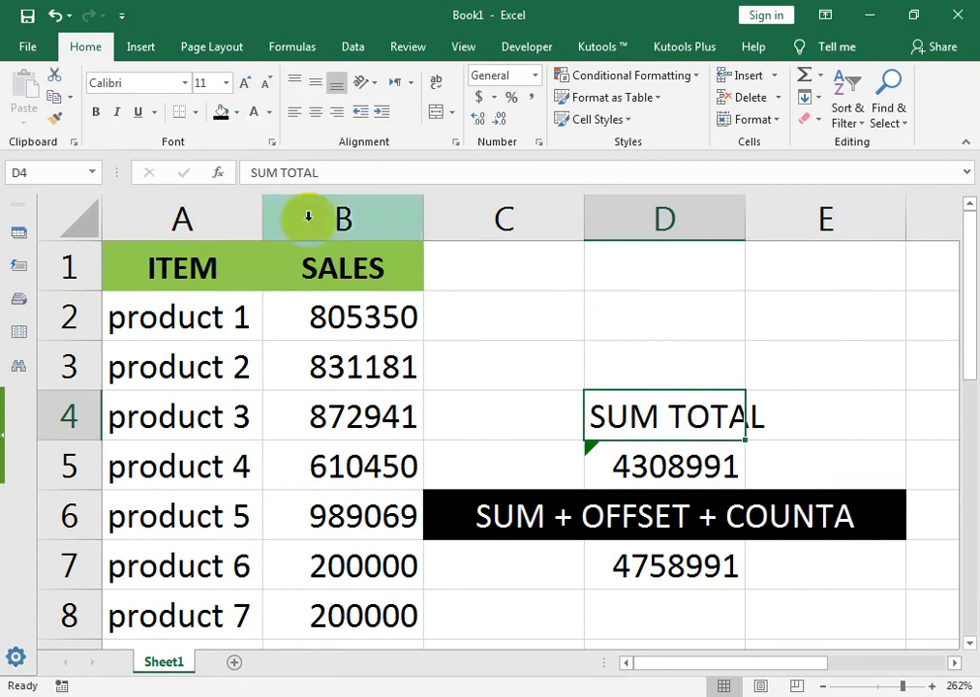
pyautogui.click(221, 112)
pyautogui.click(254, 112)
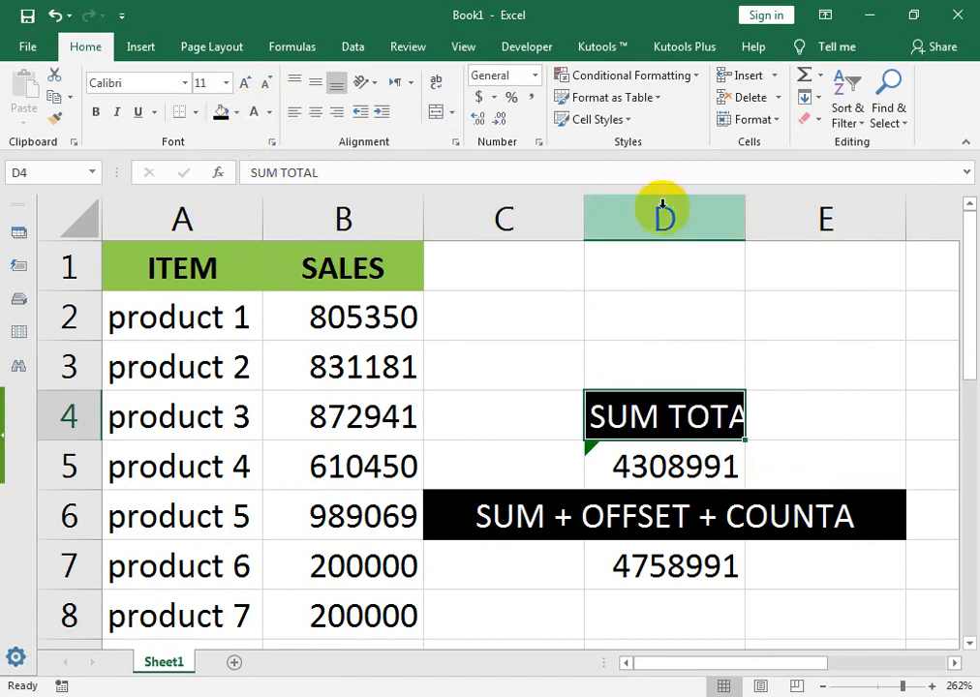
pyautogui.moveTo(833, 431); pyautogui.dragTo(465, 422)
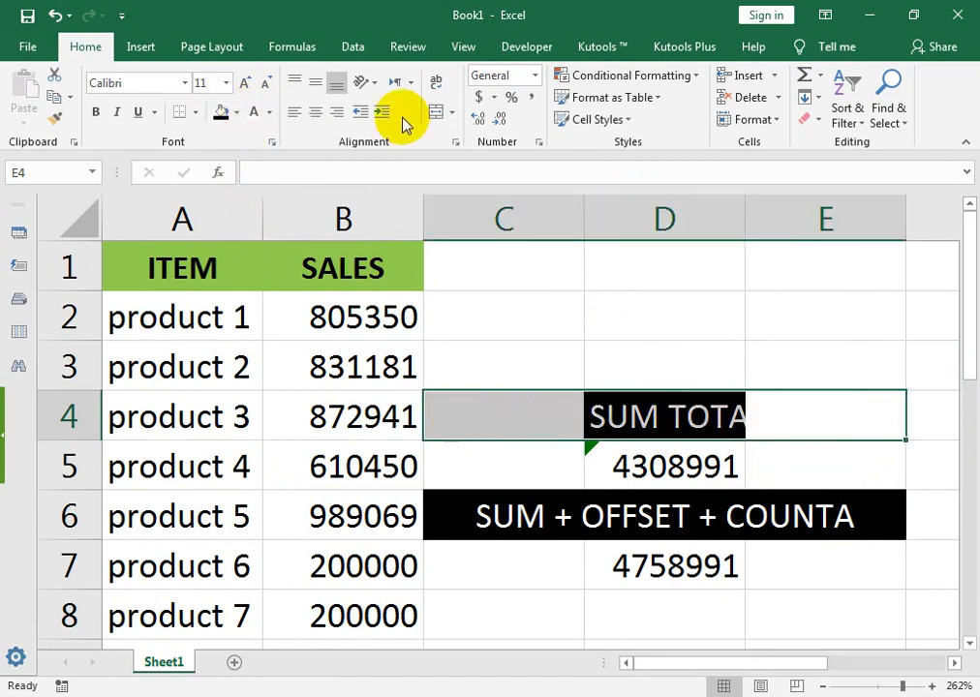
pyautogui.click(432, 109)
pyautogui.click(667, 544)
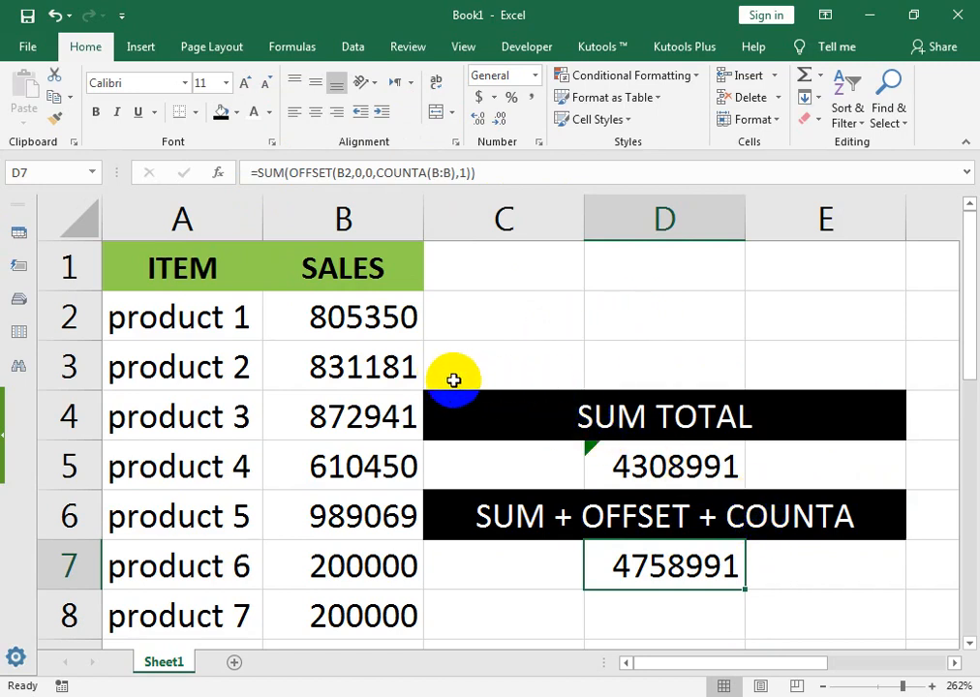
# Step: Merge and center the blank cells C1:E2 above the total labels
pyautogui.moveTo(497, 265); pyautogui.dragTo(822, 312)
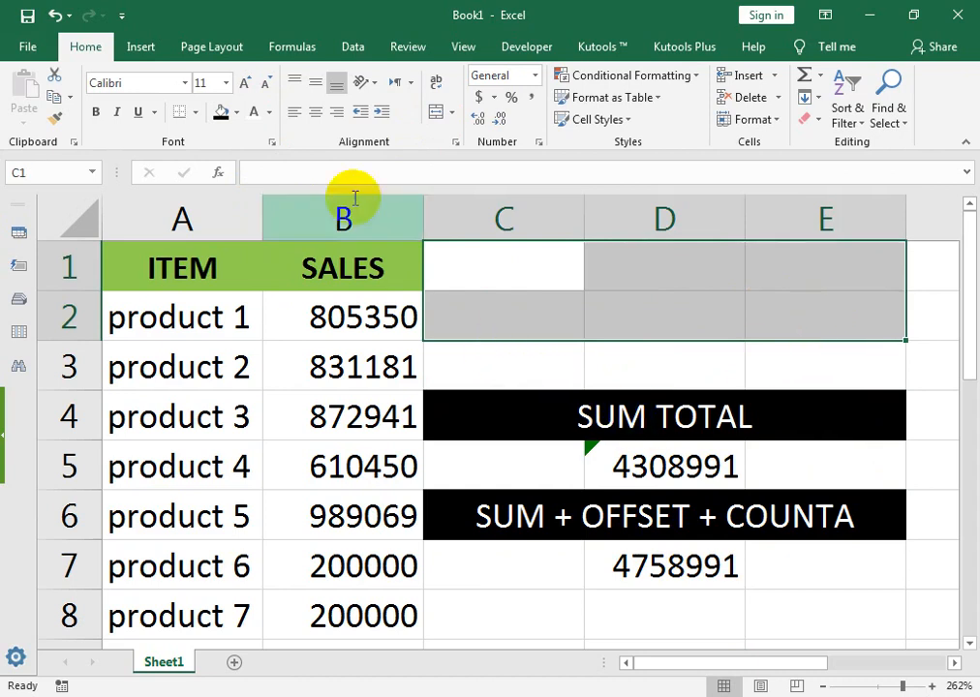
pyautogui.click(434, 110)
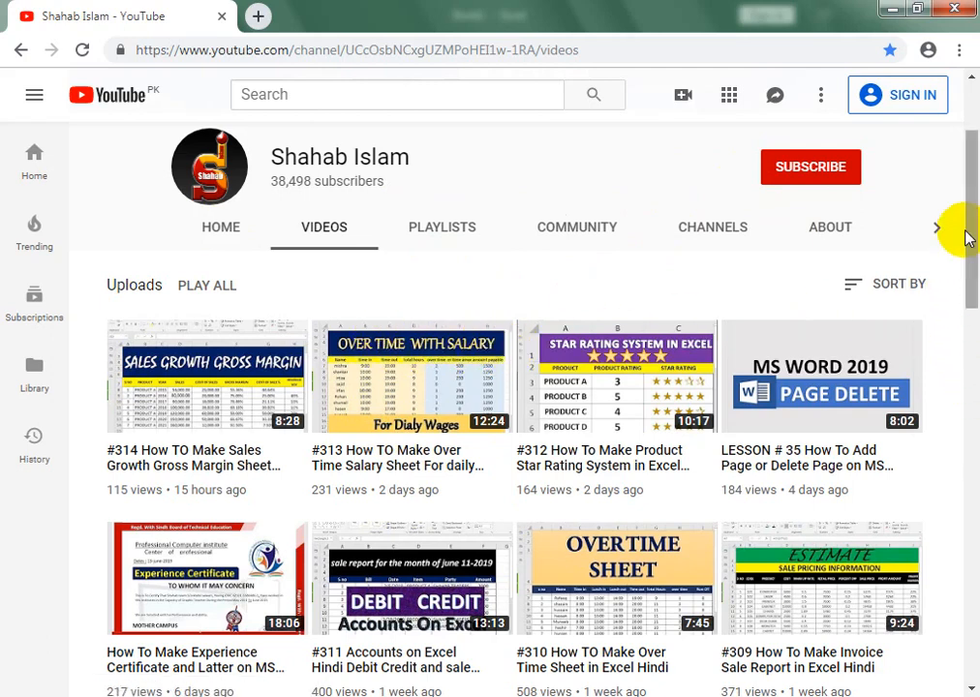
pyautogui.moveTo(964, 228)
pyautogui.mouseDown()
pyautogui.moveTo(958, 201)
pyautogui.moveTo(968, 220)
pyautogui.mouseUp()
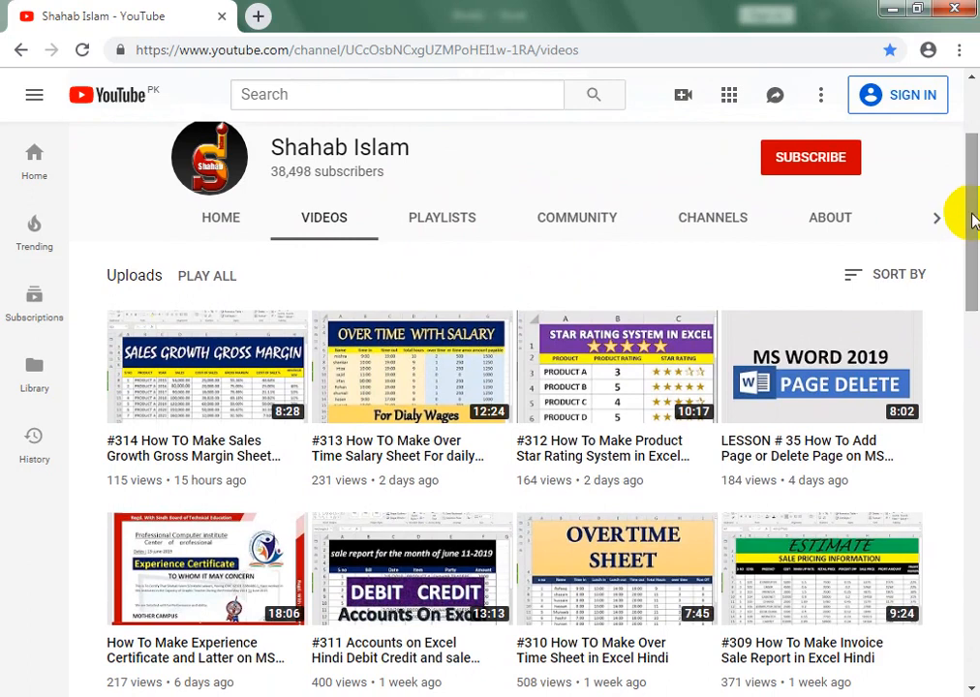